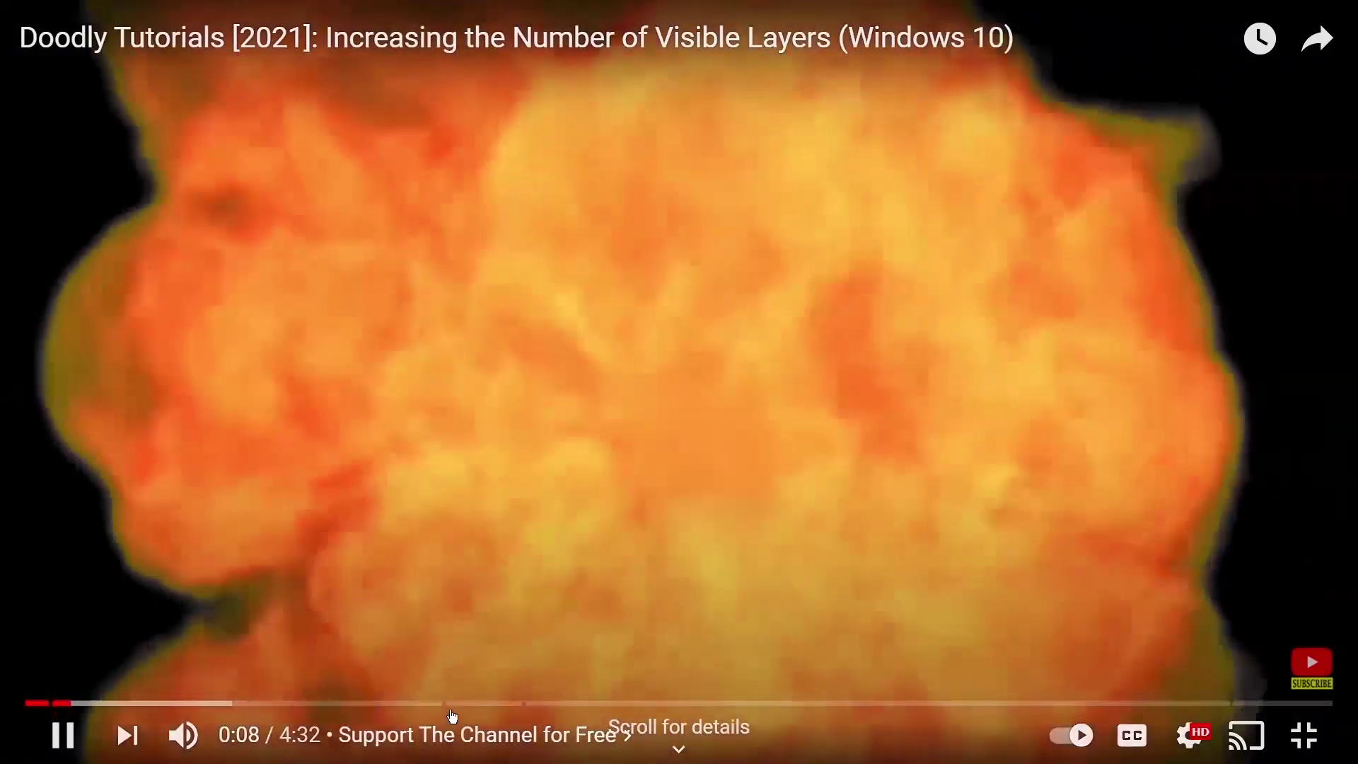
- Jump the YouTube tutorial to 1:27, the Visible Layers Introduction chapter
{"action": "left_click", "coordinate": [450, 704]}
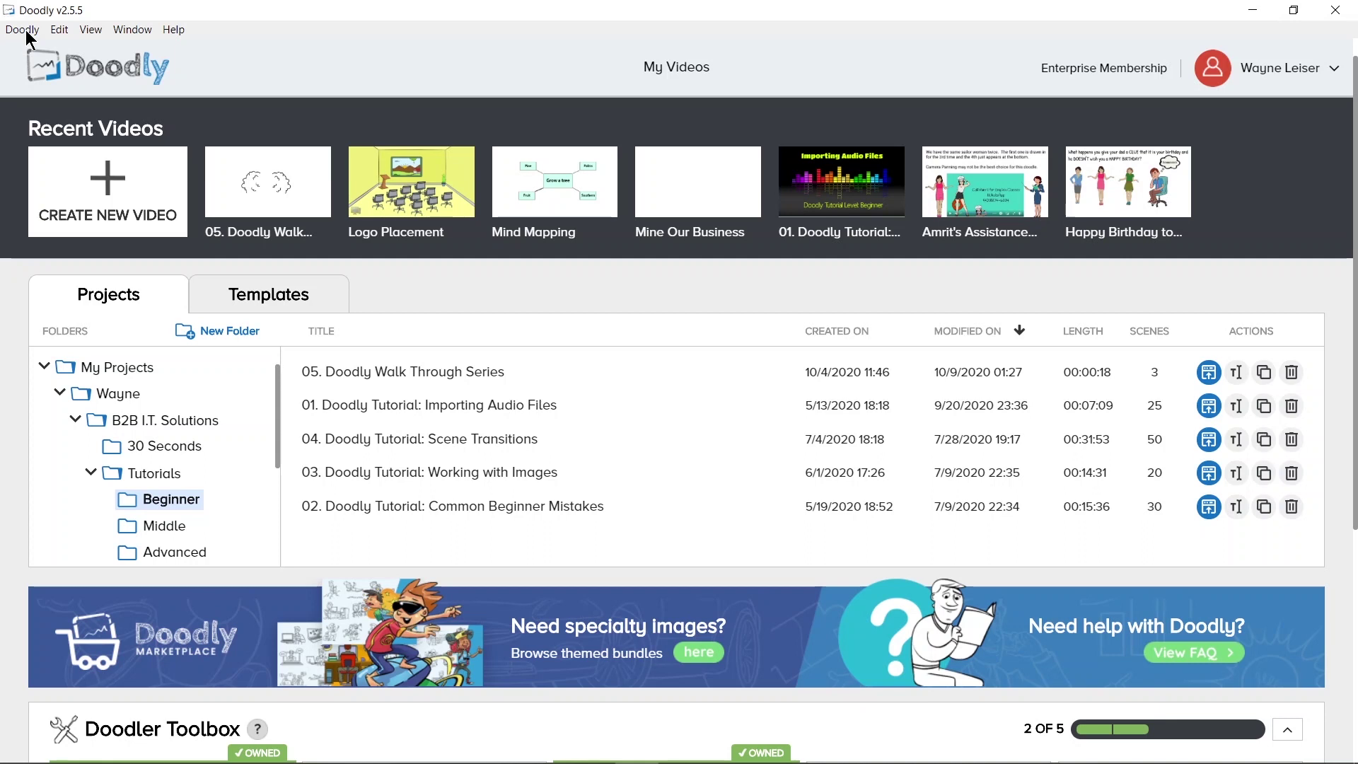
- Check the Doodly menu's Quit option, then show the Edit menu's Undo, Redo, Cut, Copy, Paste and Select All
{"action": "left_click", "coordinate": [27, 32]}
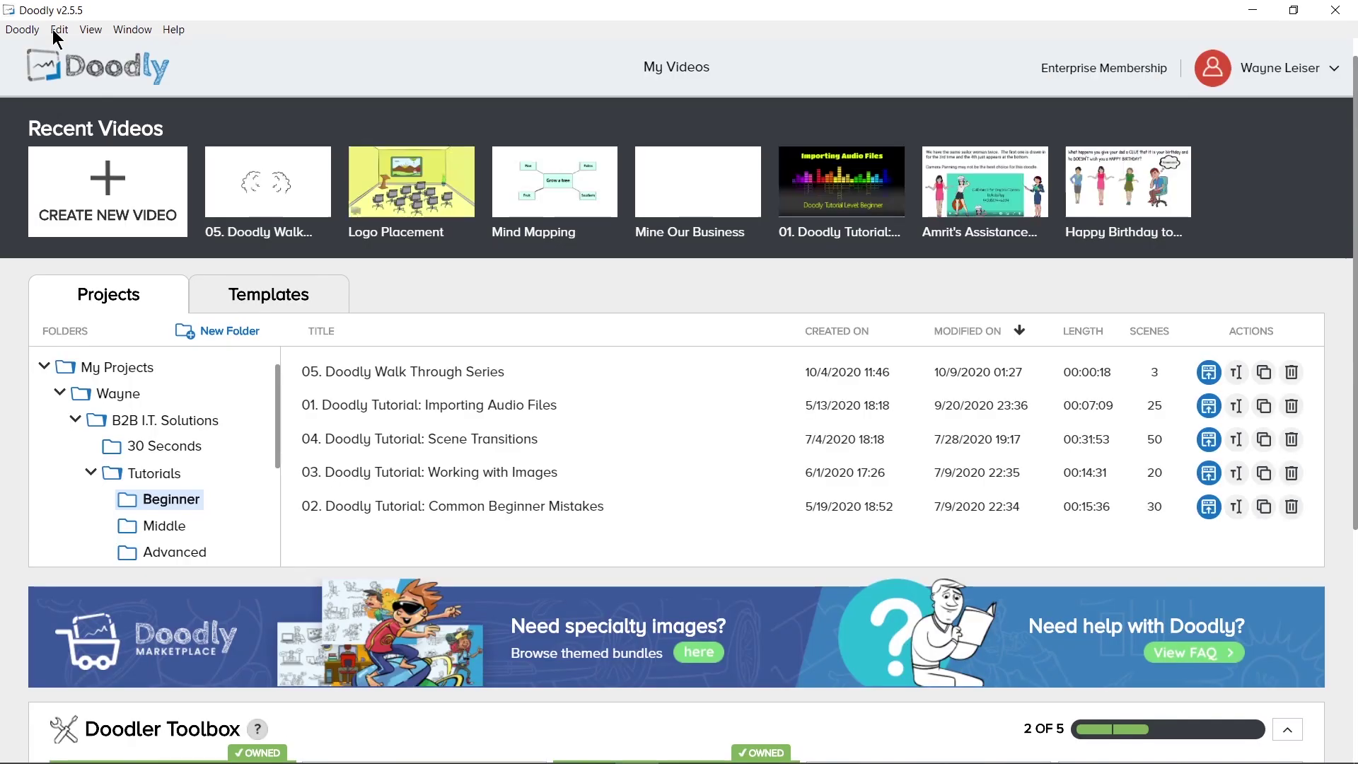
{"action": "left_click", "coordinate": [57, 32]}
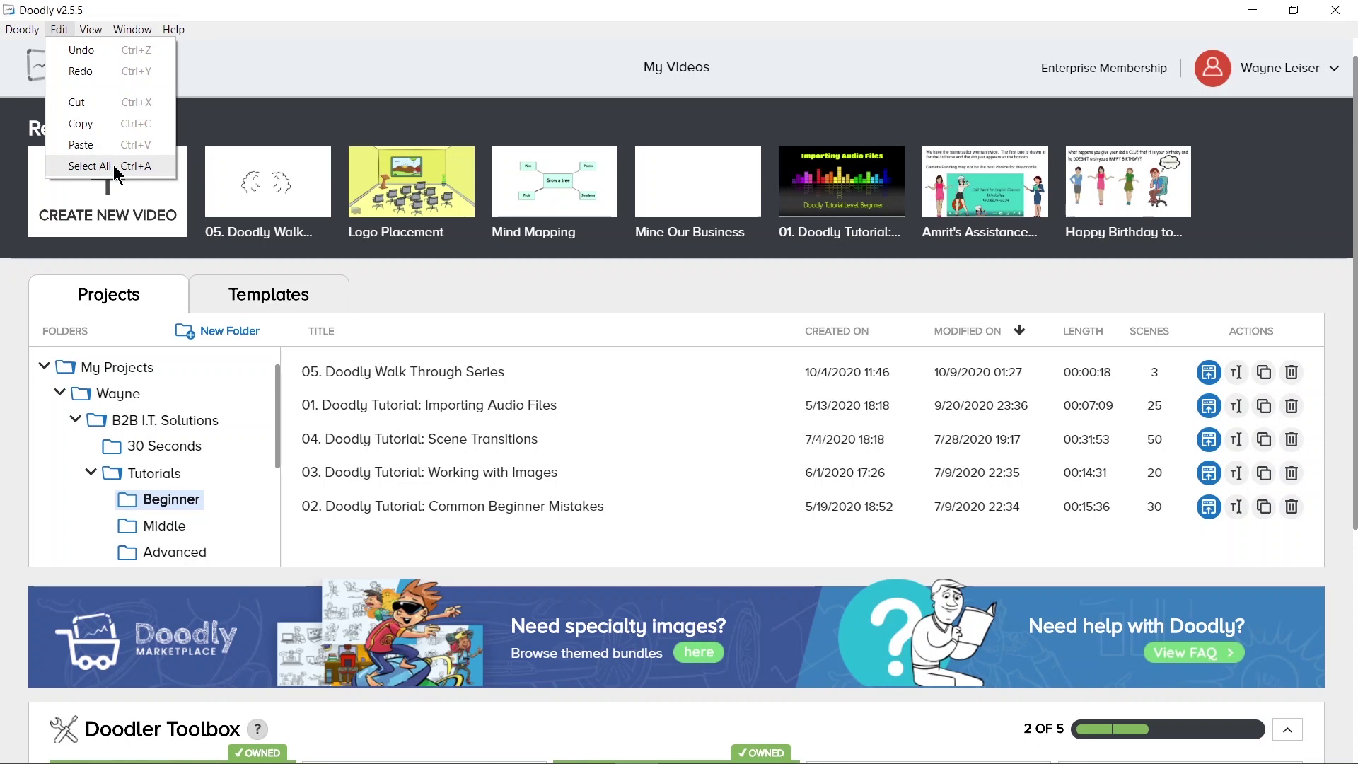
{"action": "left_click", "coordinate": [91, 29]}
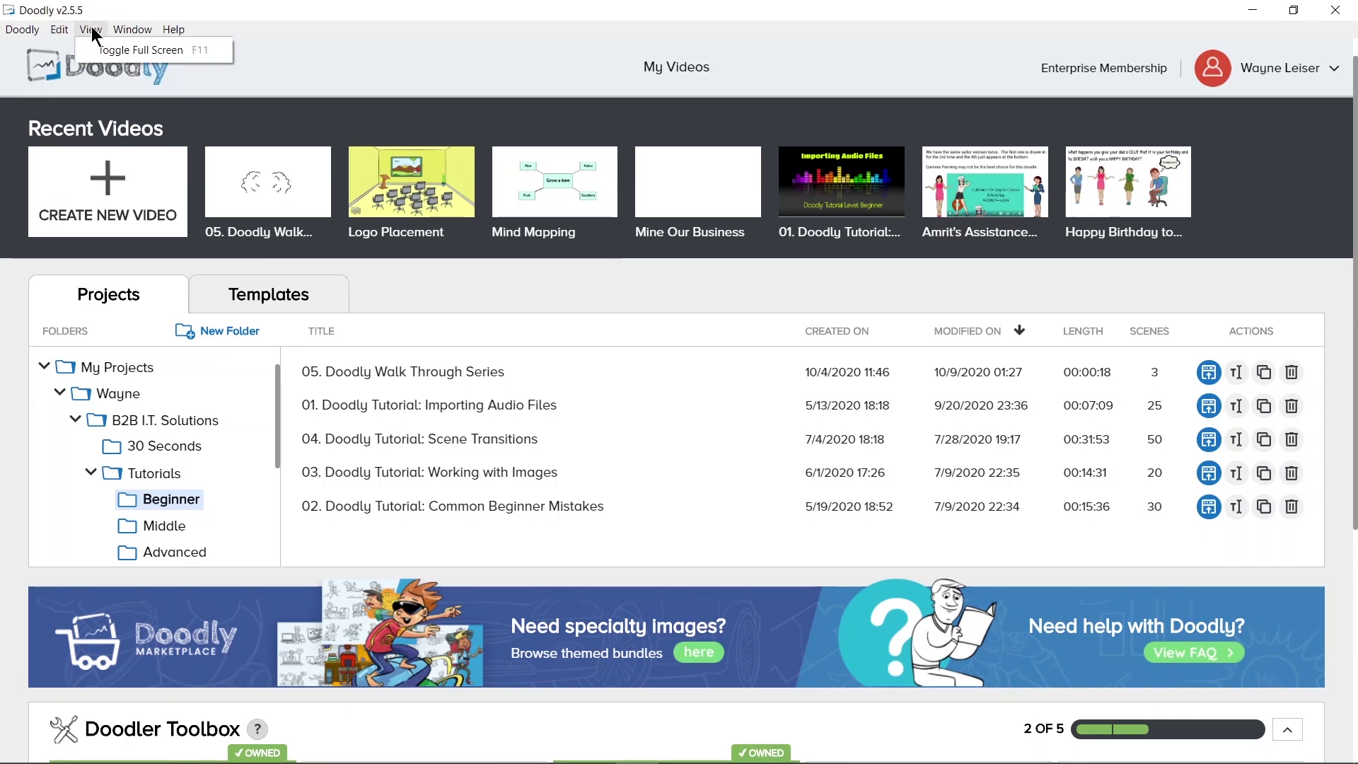
{"action": "left_click", "coordinate": [124, 51]}
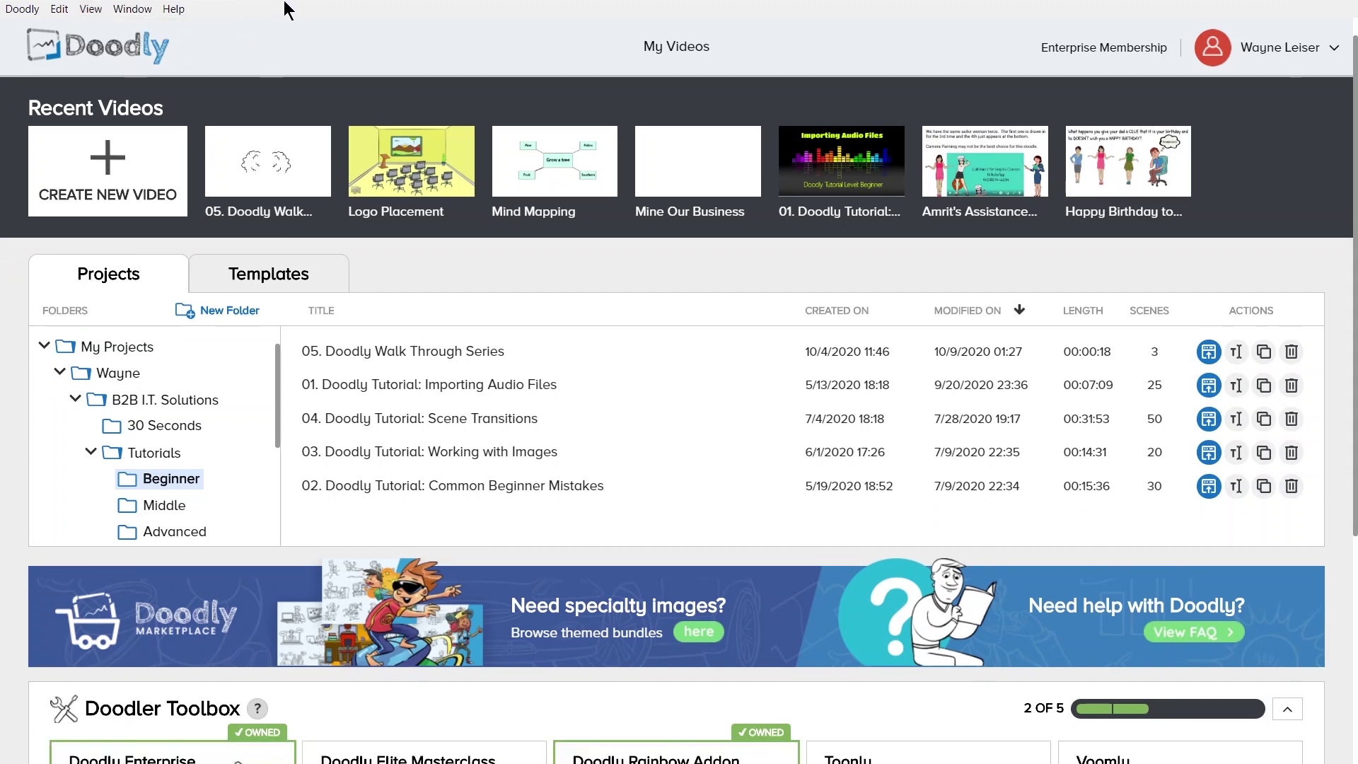
{"action": "left_click", "coordinate": [92, 9]}
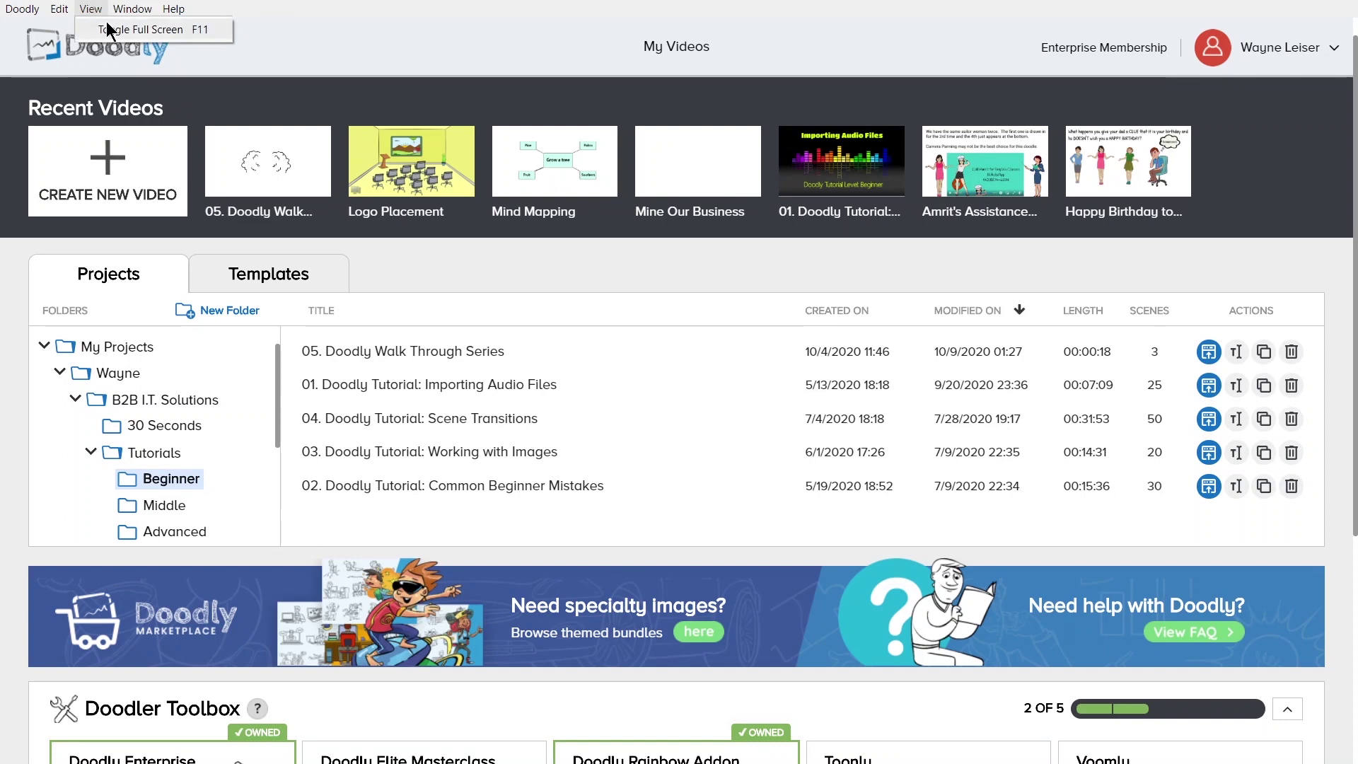
{"action": "left_click", "coordinate": [112, 29]}
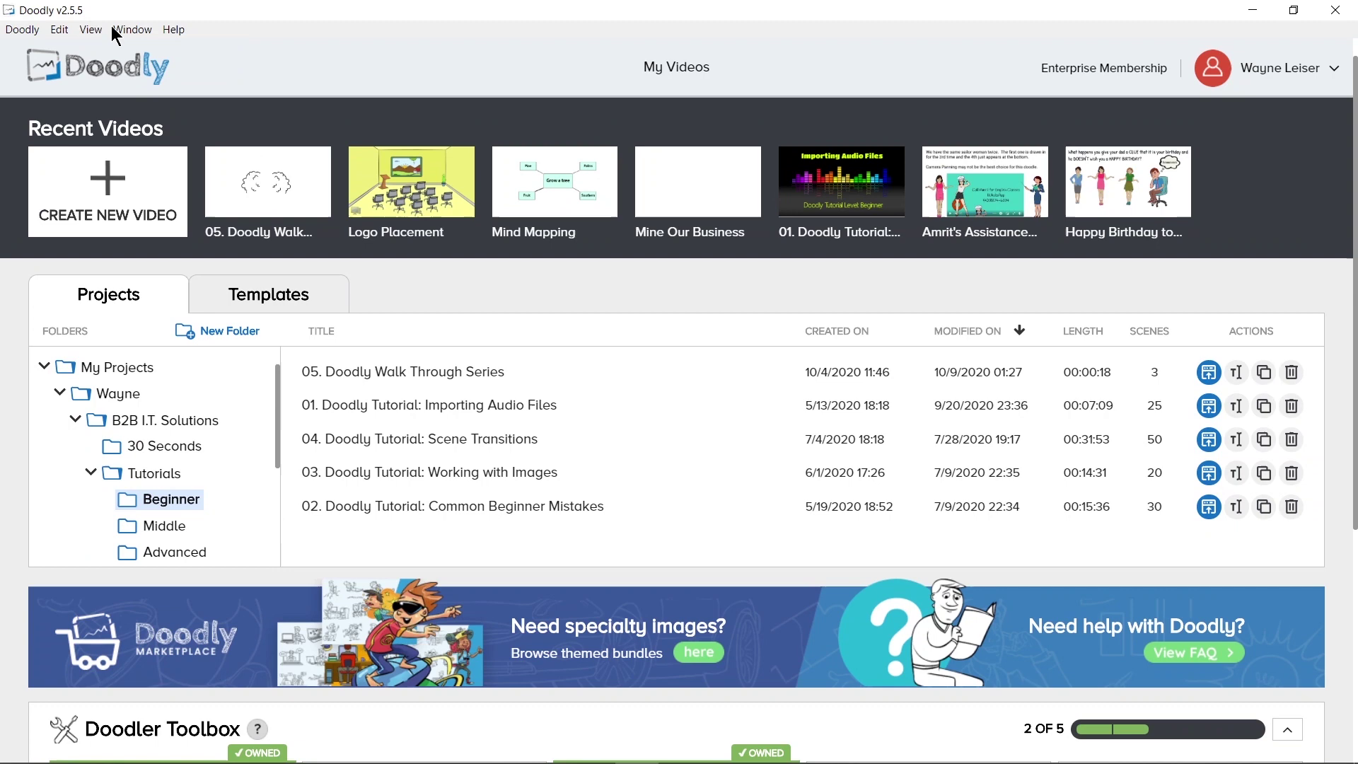
{"action": "left_click", "coordinate": [134, 32]}
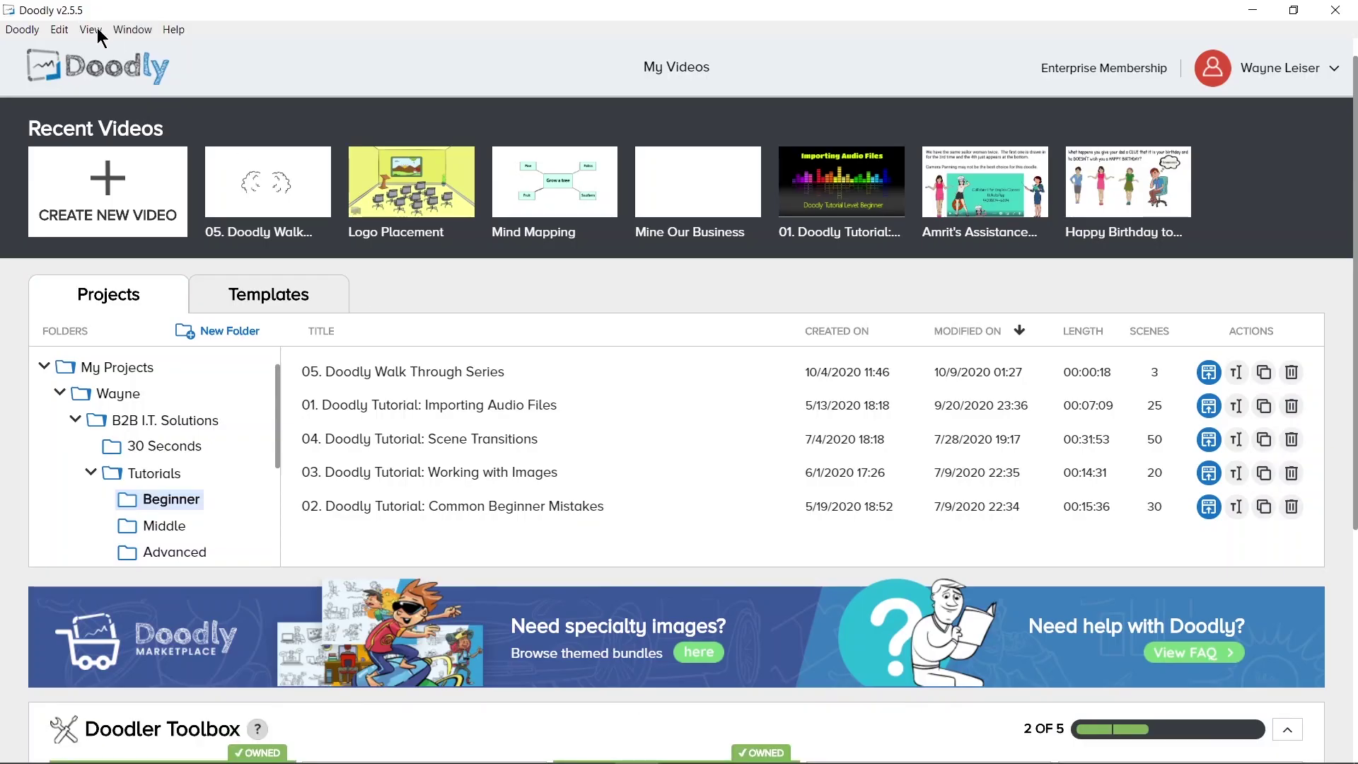
{"action": "left_click", "coordinate": [89, 29]}
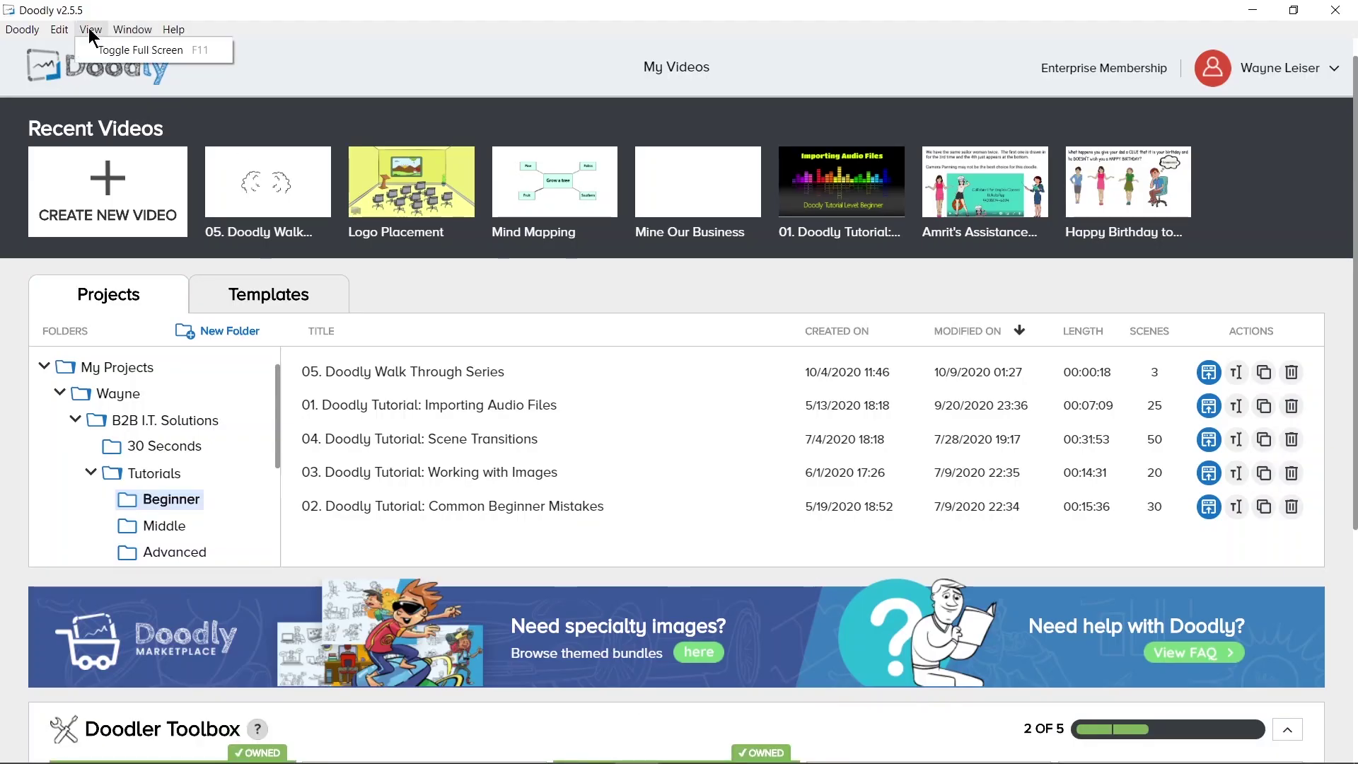
{"action": "mouse_move", "coordinate": [117, 32]}
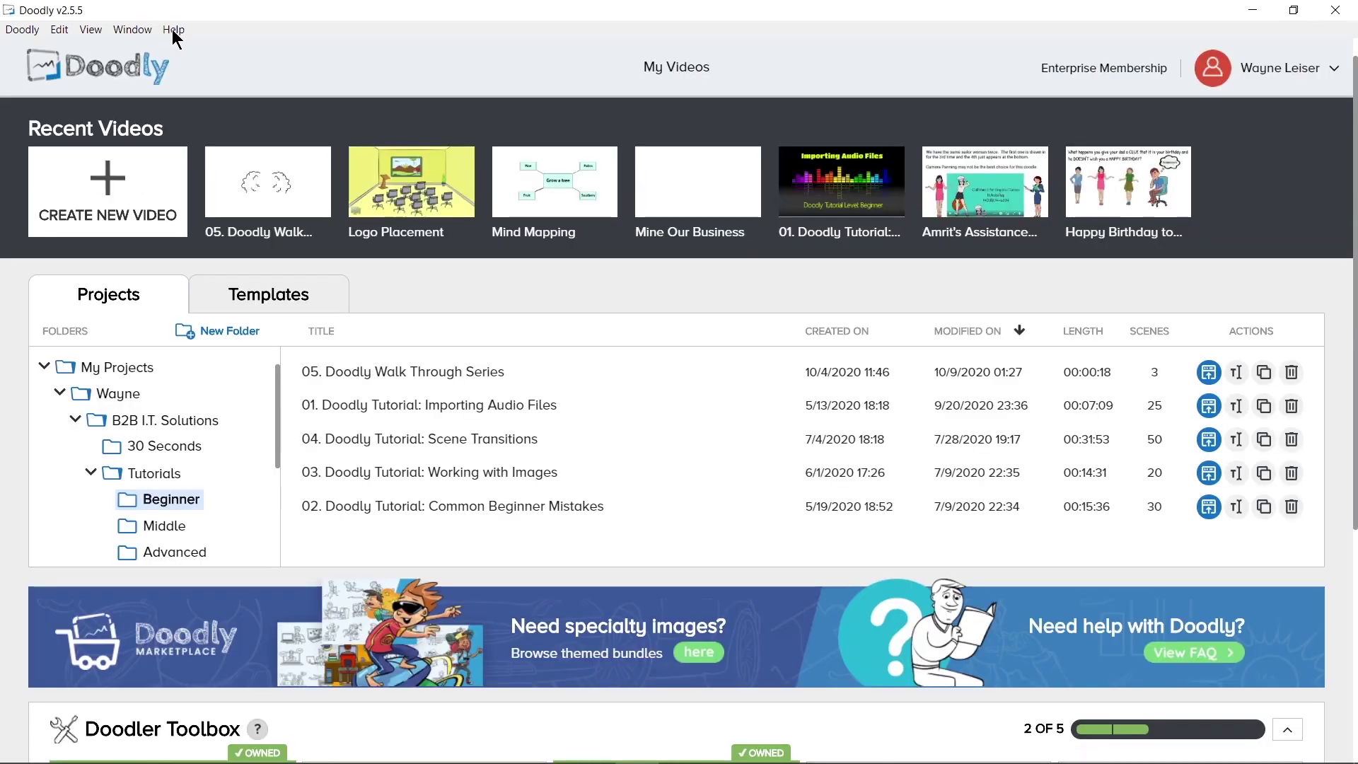
- Open Customer Support, Community Discussions and the Requests Center in the browser from Doodly's Help menu
{"action": "left_click", "coordinate": [175, 29]}
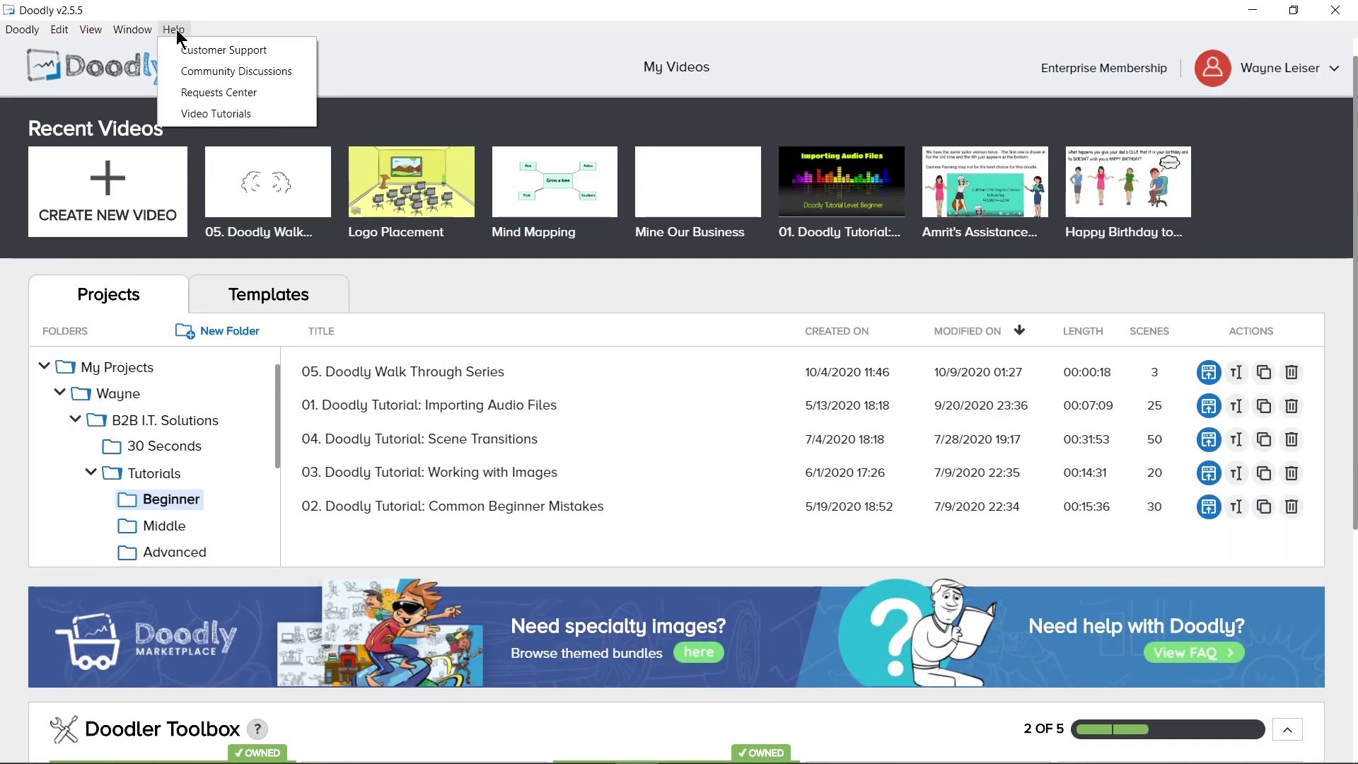
{"action": "left_click", "coordinate": [197, 52]}
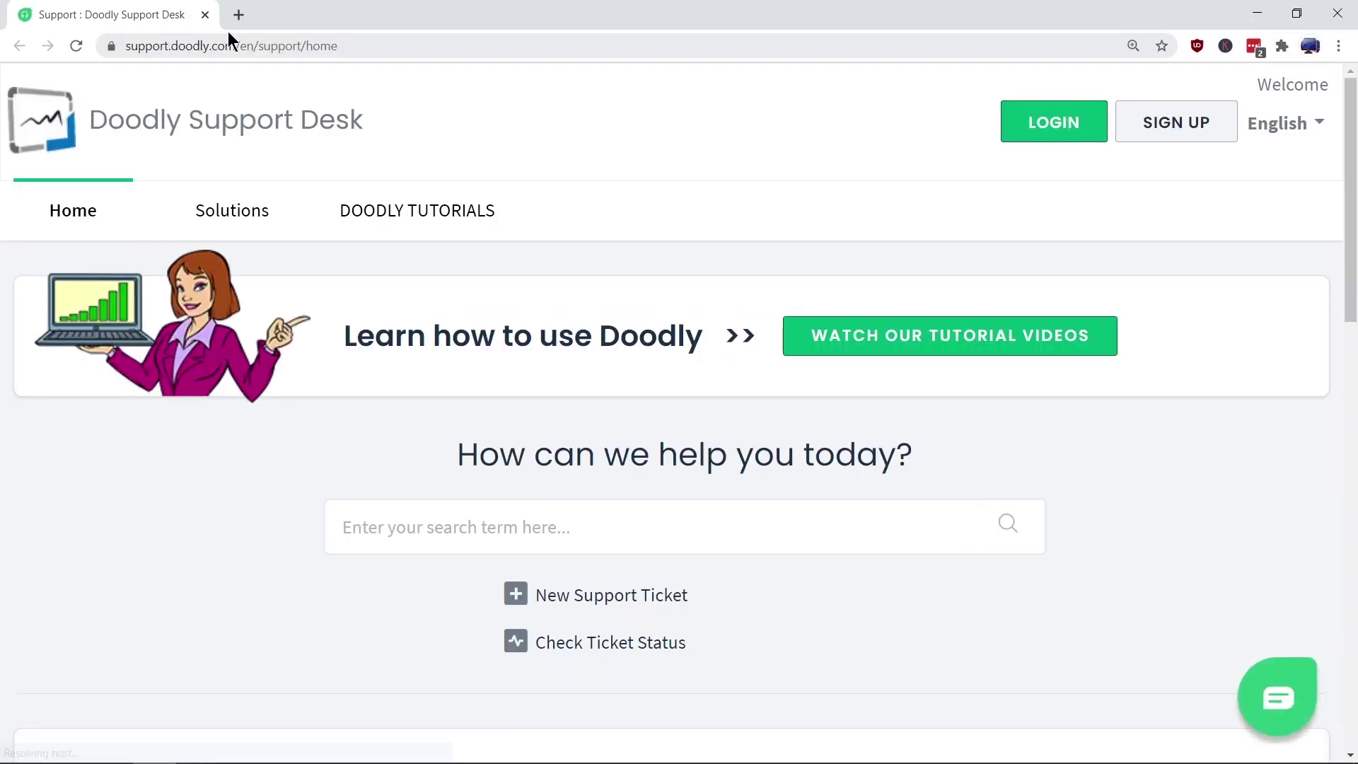
{"action": "key", "text": "alt+Tab"}
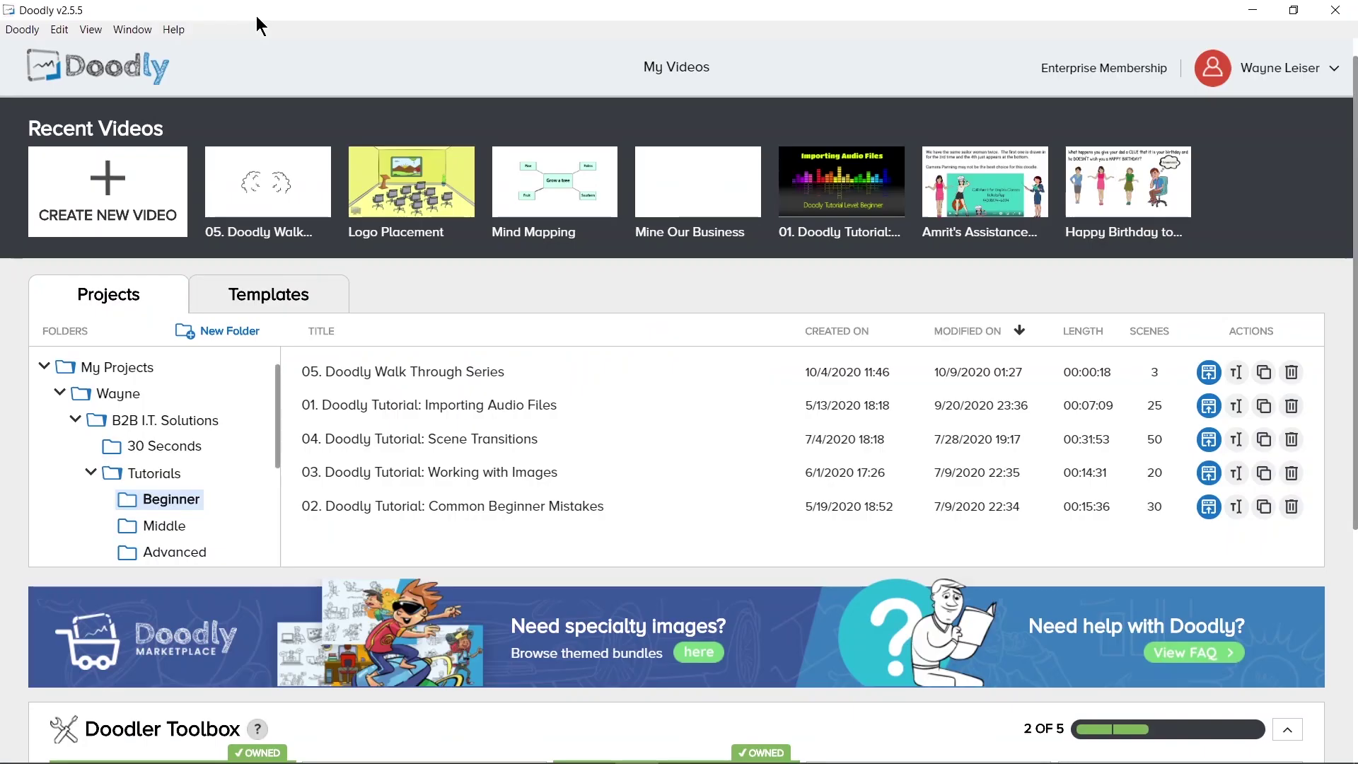
{"action": "left_click", "coordinate": [174, 29]}
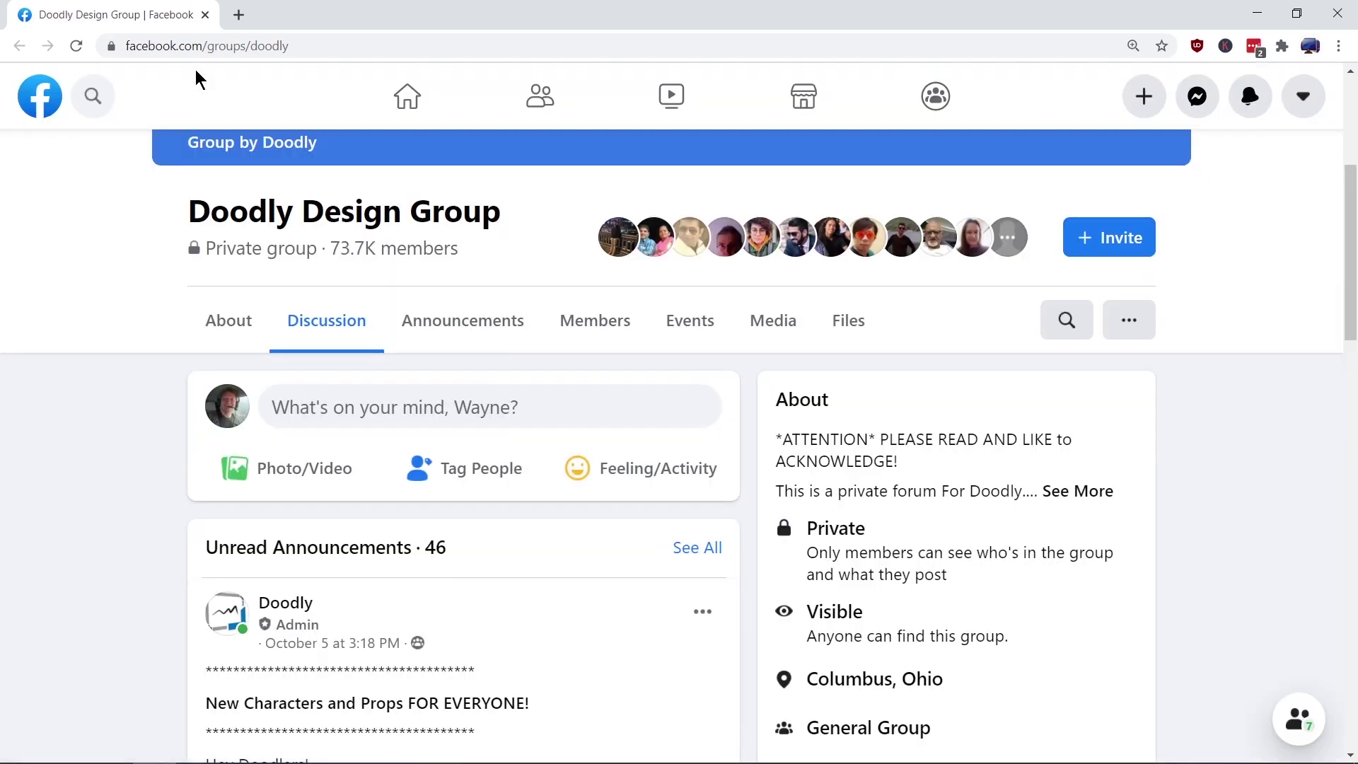
{"action": "key", "text": "alt+Tab"}
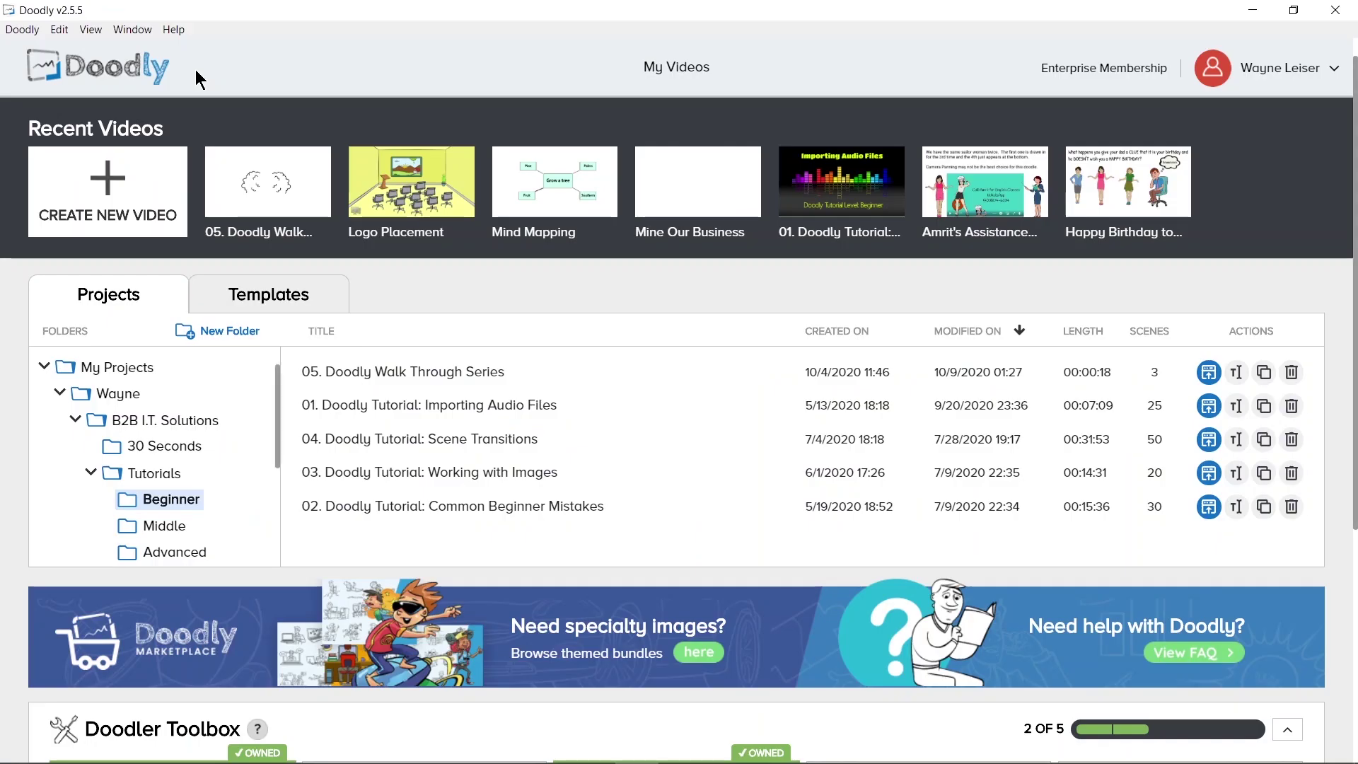
{"action": "left_click", "coordinate": [176, 34]}
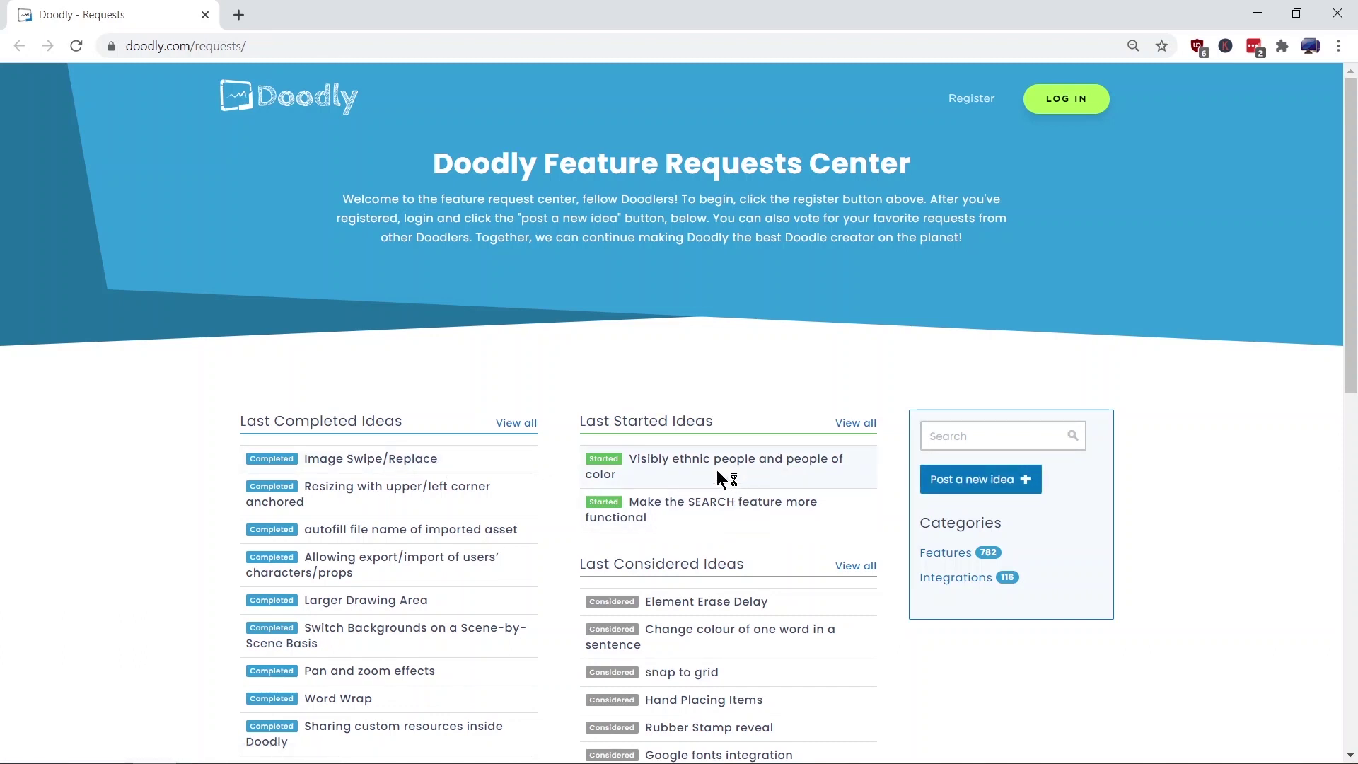
- Scroll through the Doodly tutorial video thumbnails in Chrome
{"action": "scroll", "coordinate": [706, 575], "scroll_direction": "down", "scroll_amount": 4}
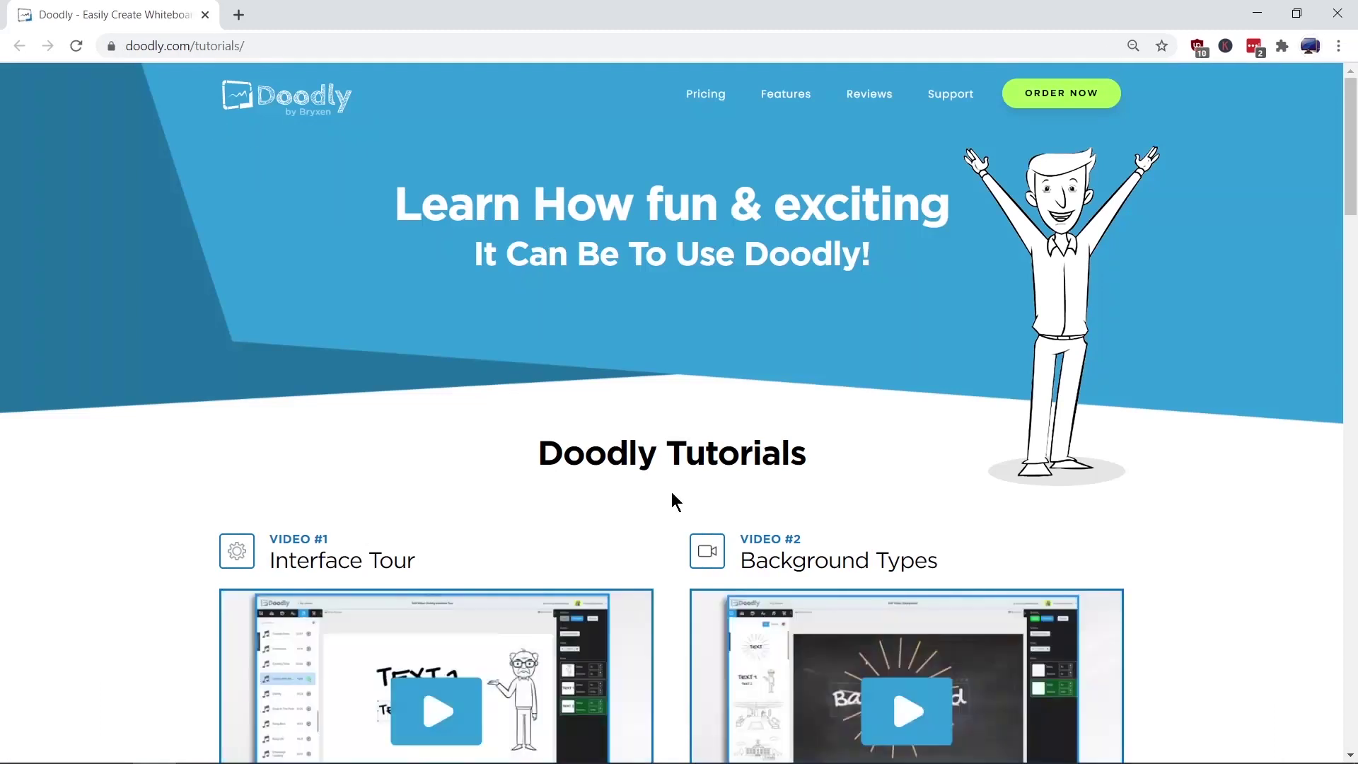
{"action": "scroll", "coordinate": [672, 494], "scroll_direction": "down", "scroll_amount": 9}
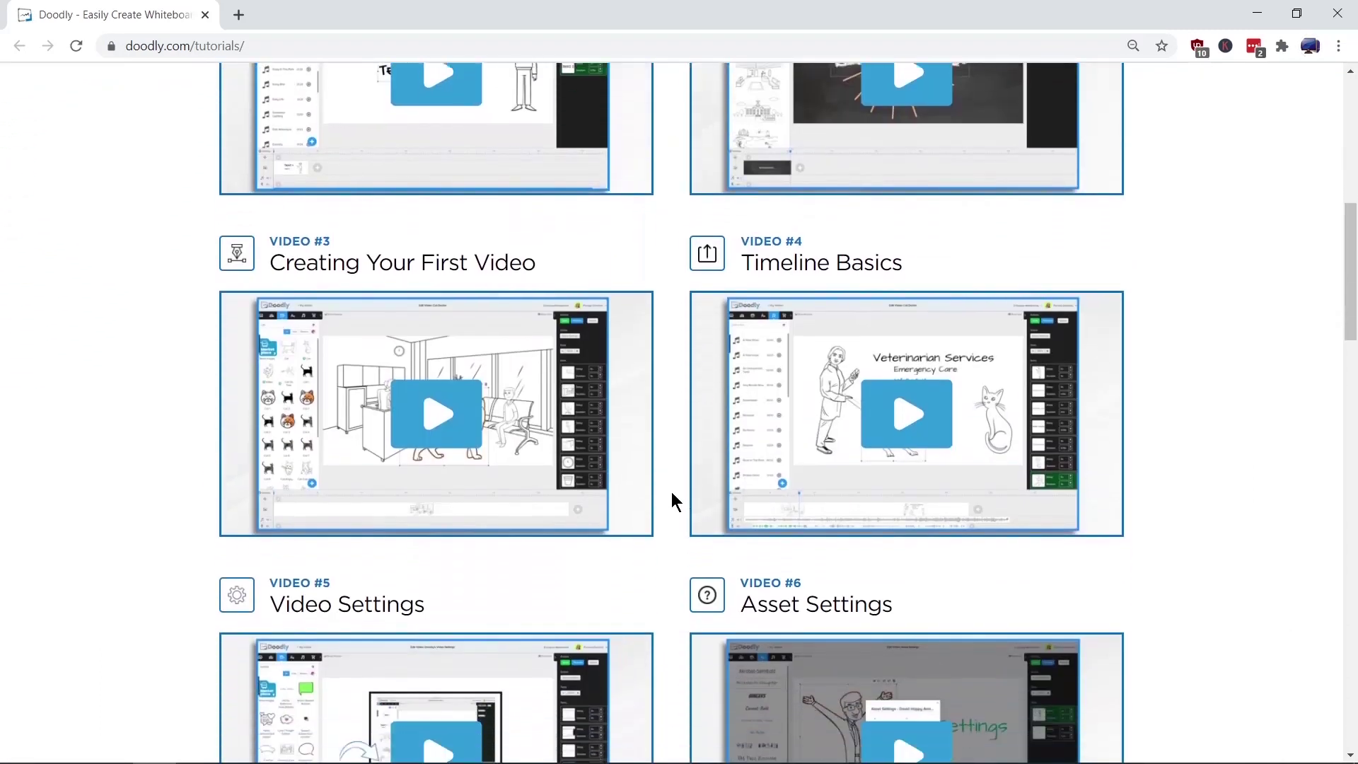
{"action": "scroll", "coordinate": [672, 493], "scroll_direction": "down", "scroll_amount": 9}
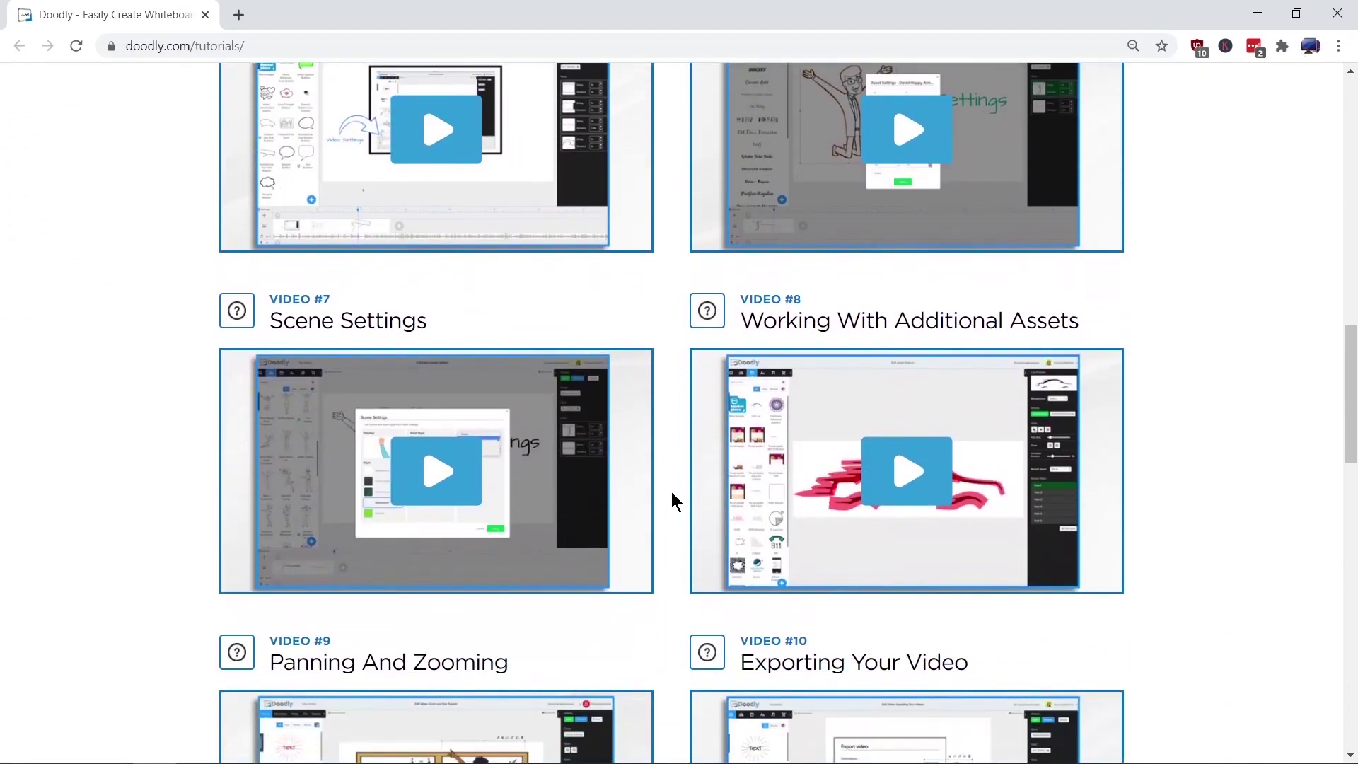
{"action": "scroll", "coordinate": [672, 493], "scroll_direction": "down", "scroll_amount": 6}
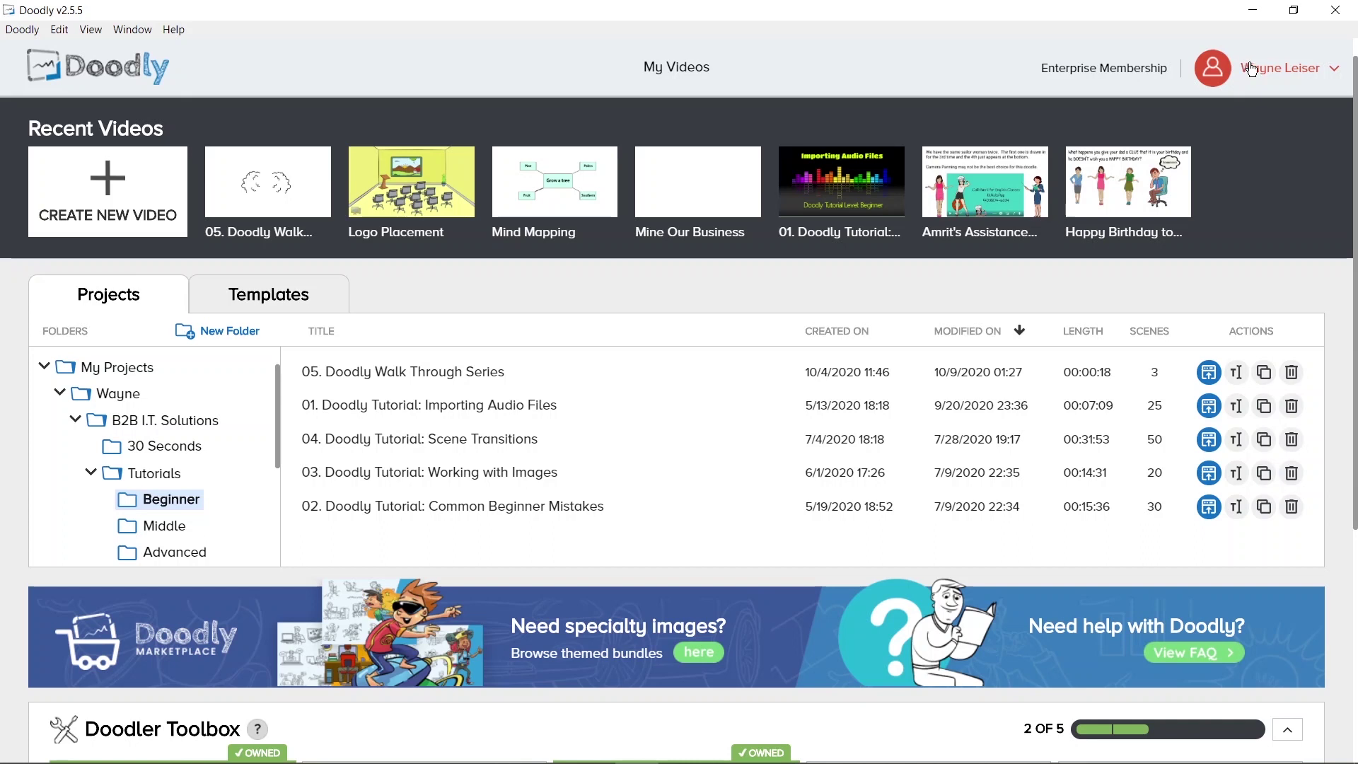
{"action": "left_click", "coordinate": [1333, 68]}
{"action": "mouse_move", "coordinate": [379, 384]}
{"action": "left_mouse_down"}
{"action": "mouse_move", "coordinate": [165, 433]}
{"action": "mouse_move", "coordinate": [156, 484]}
{"action": "mouse_move", "coordinate": [396, 385]}
{"action": "left_mouse_up"}
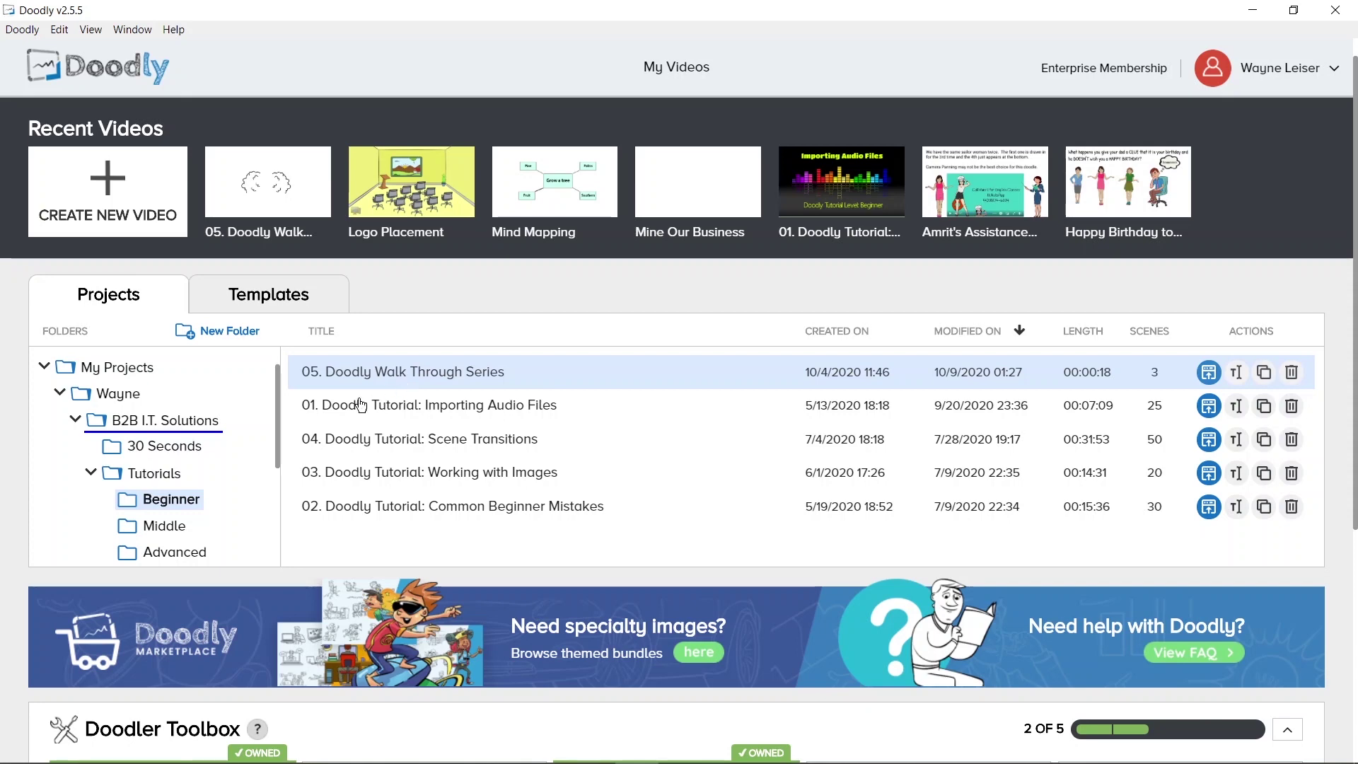
- Open B2B I.T. Solutions › 30 Seconds to list projects like 01. Happy Customers
{"action": "left_click", "coordinate": [178, 454]}
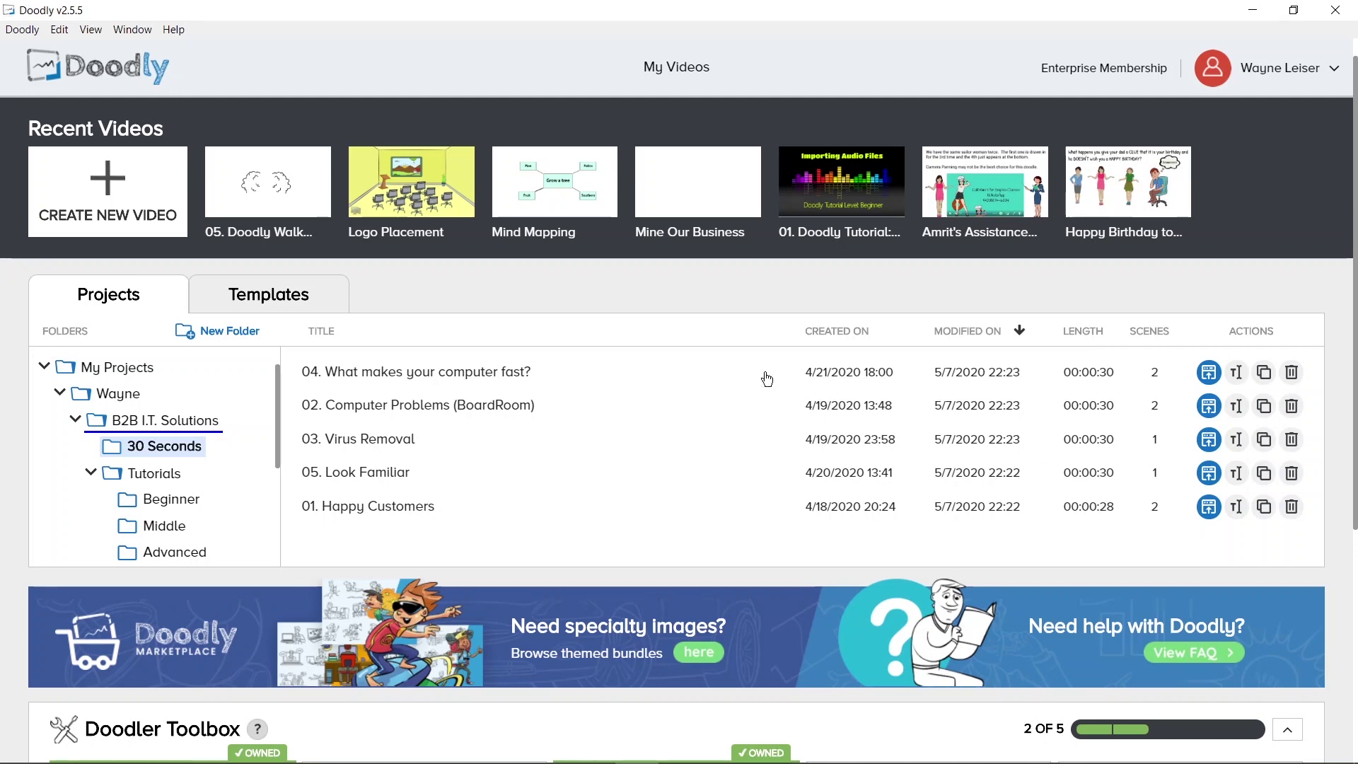
- Select Tutorials, then its Beginner subfolder, to list the five tutorial projects
{"action": "left_click", "coordinate": [149, 474]}
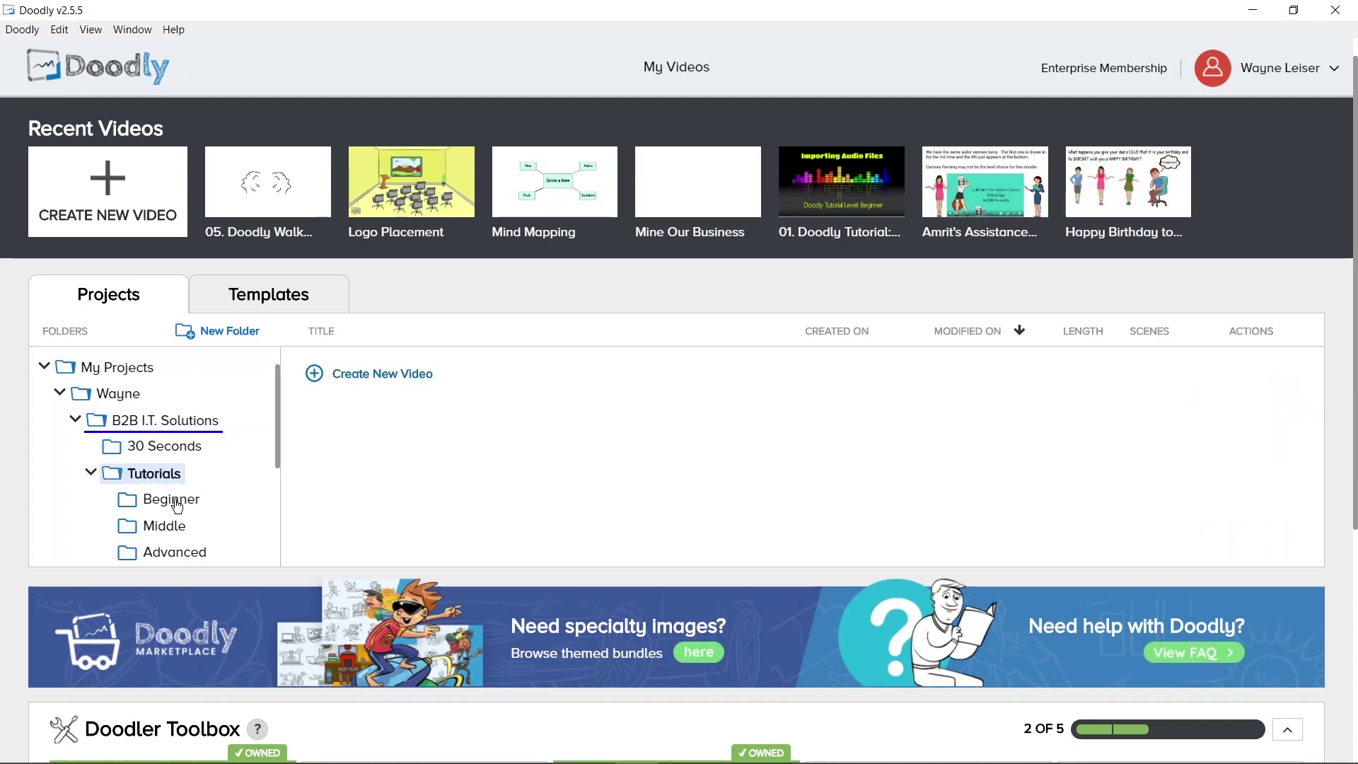
{"action": "left_click", "coordinate": [172, 500]}
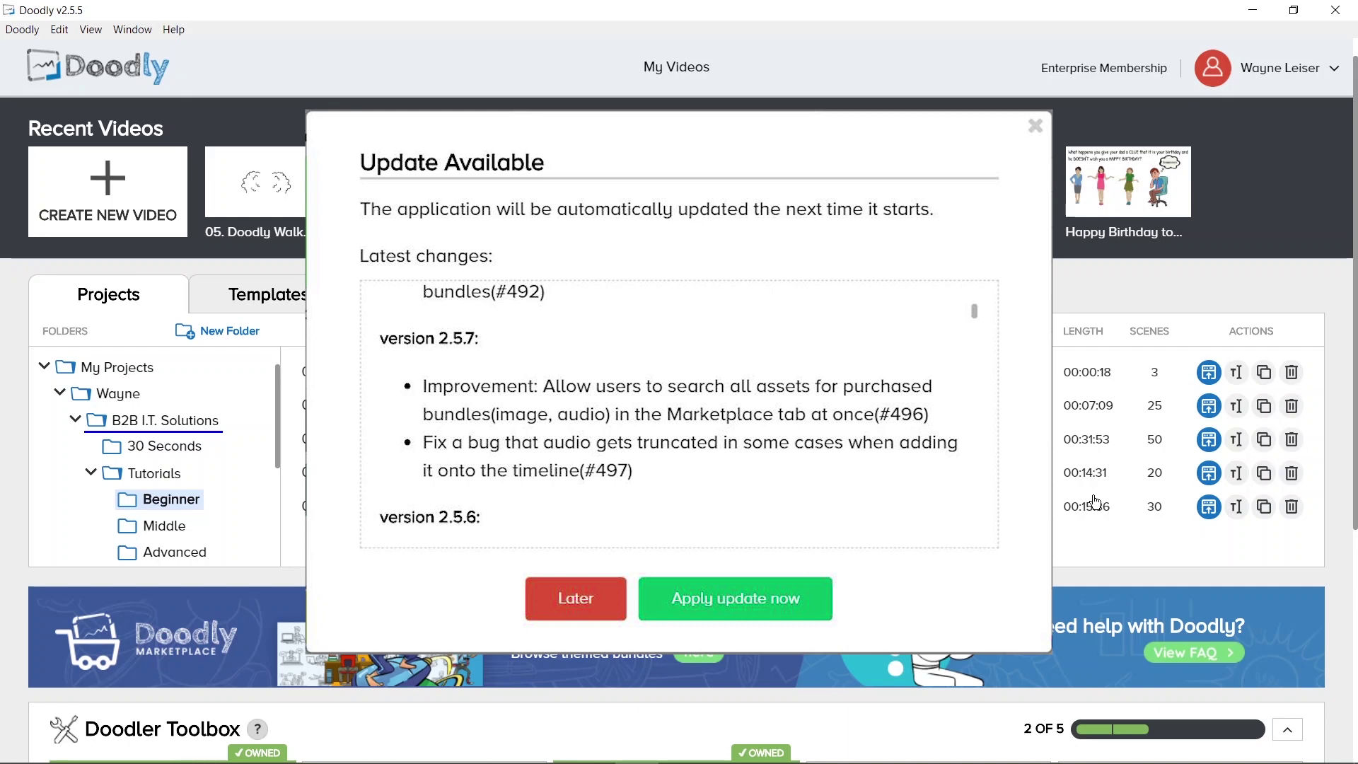
- Dismiss the version 2.5.7 Update Available notice with Esc
{"action": "key", "text": "Escape"}
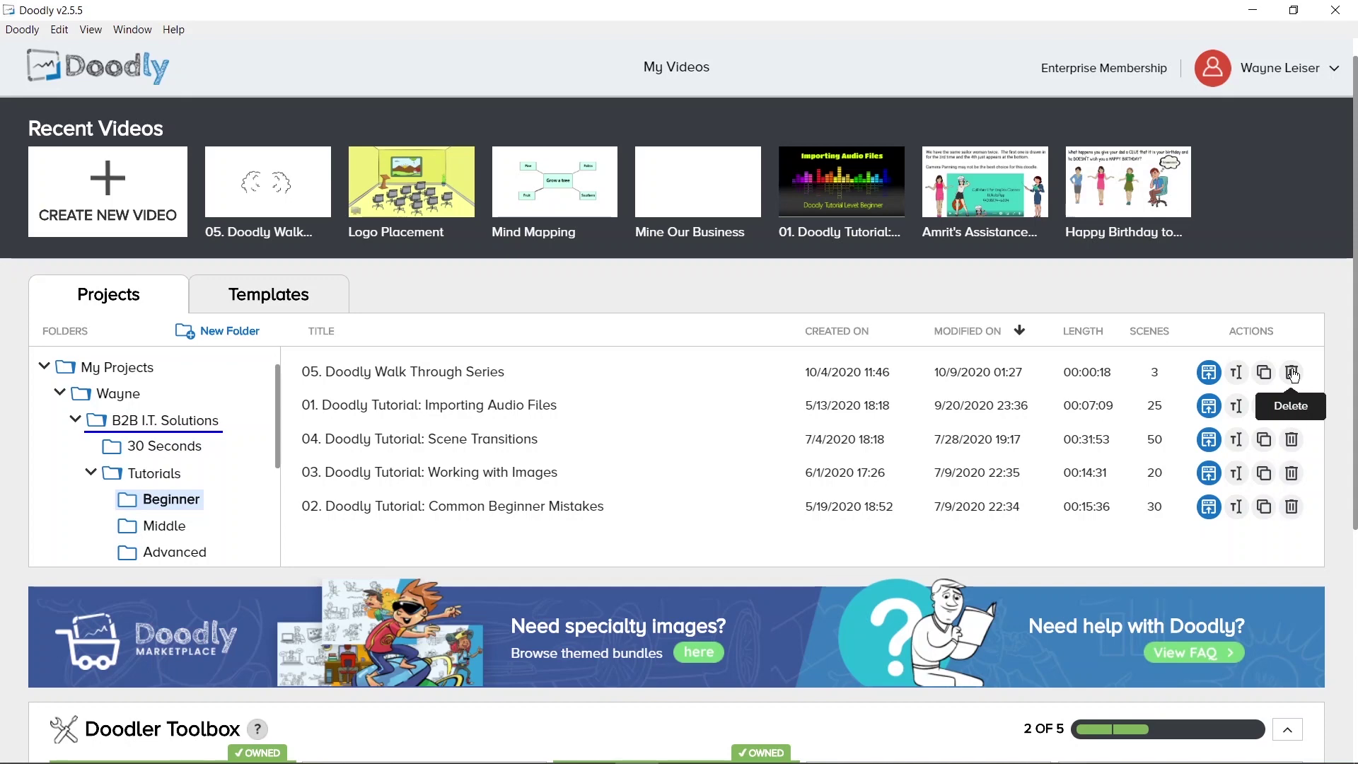
{"action": "left_click", "coordinate": [209, 338]}
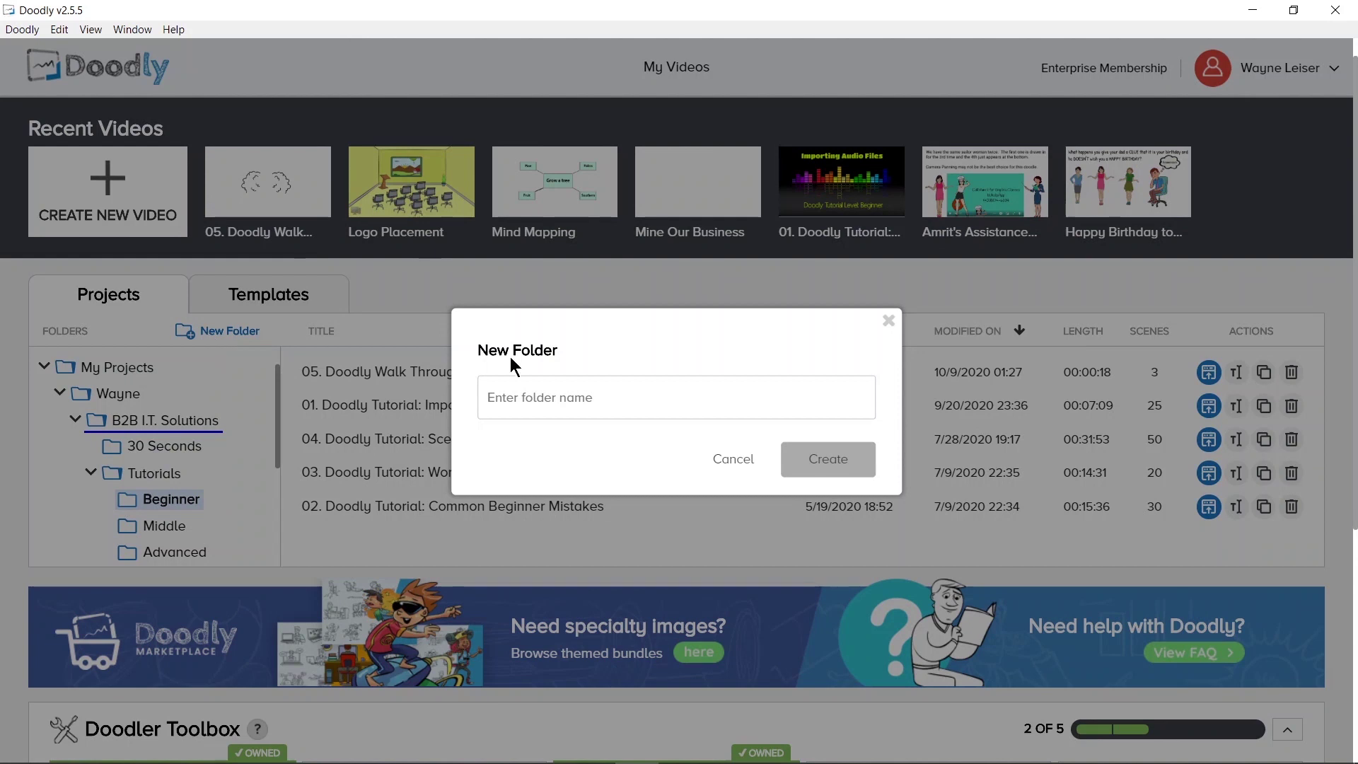
{"action": "type", "text": "Type the"}
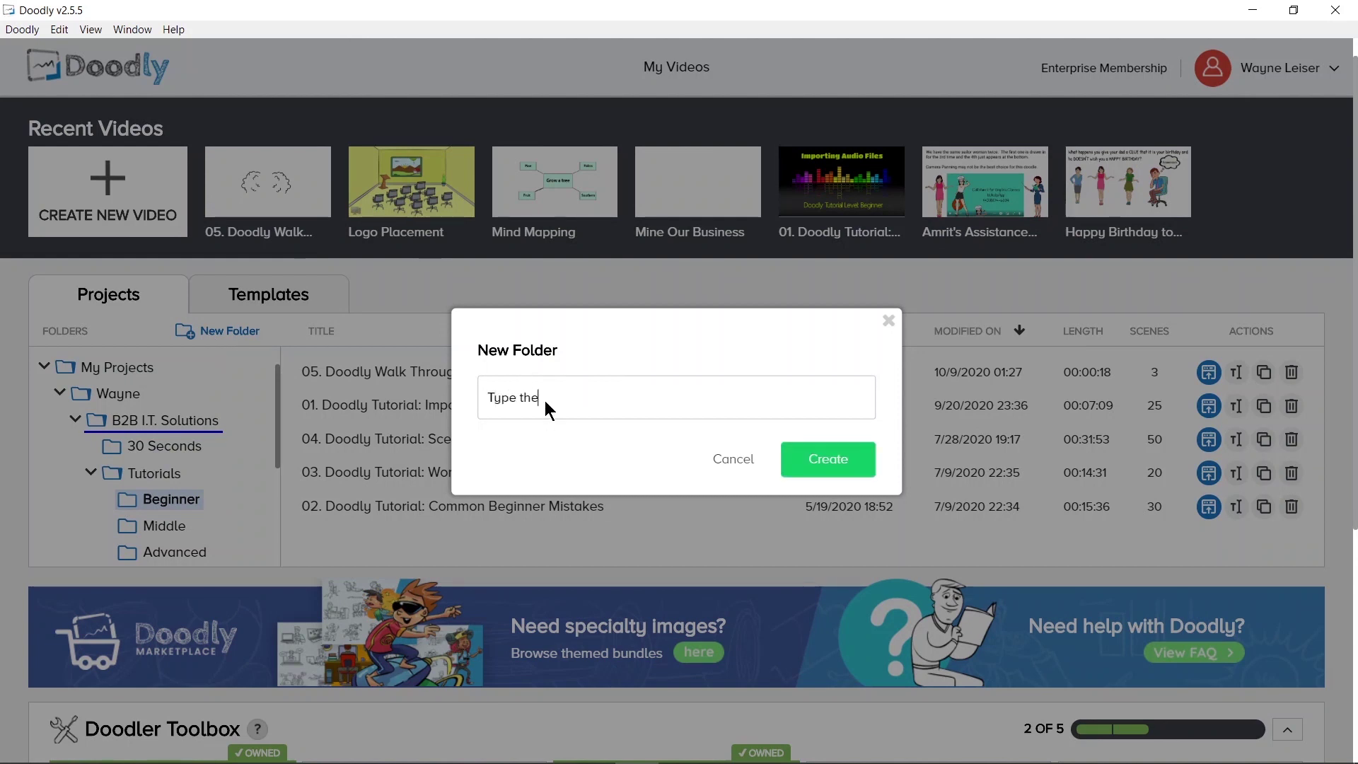
{"action": "type", "text": " name here"}
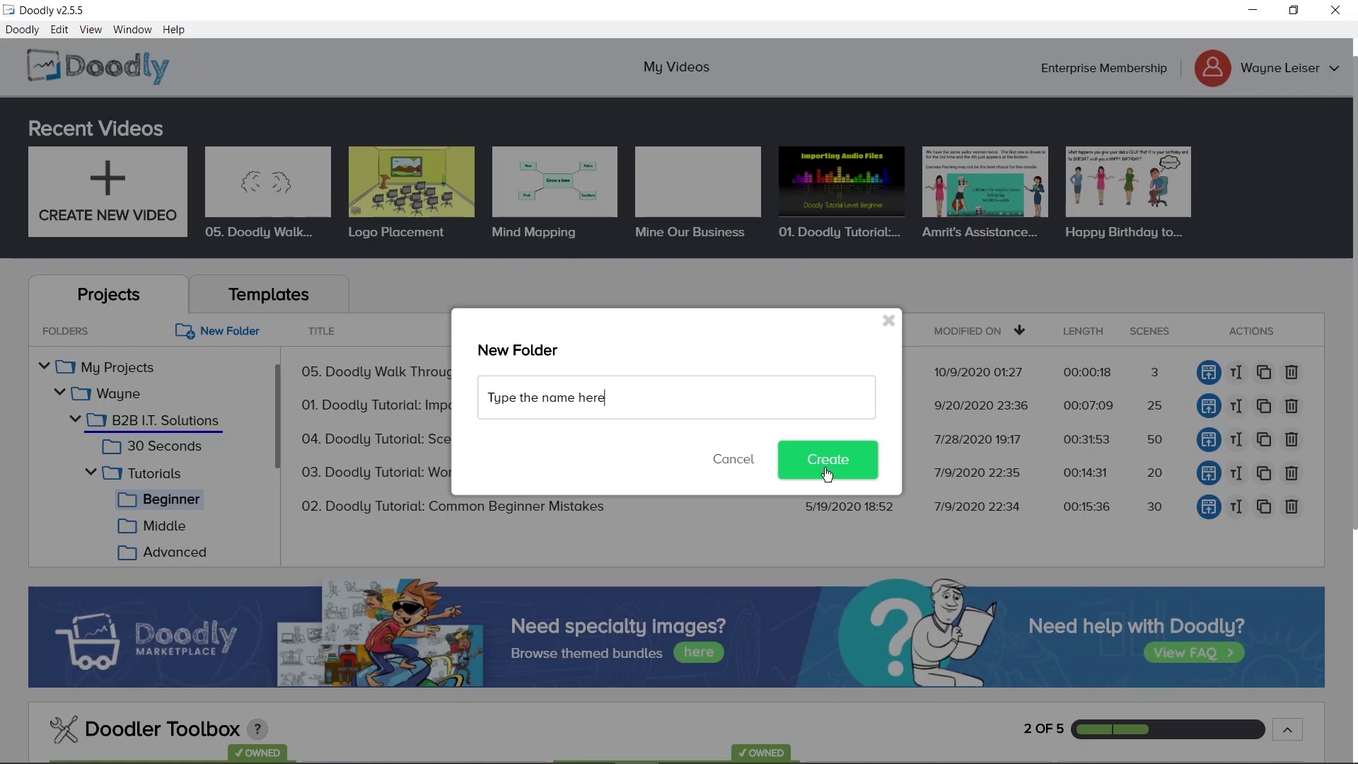
{"action": "left_click", "coordinate": [725, 462]}
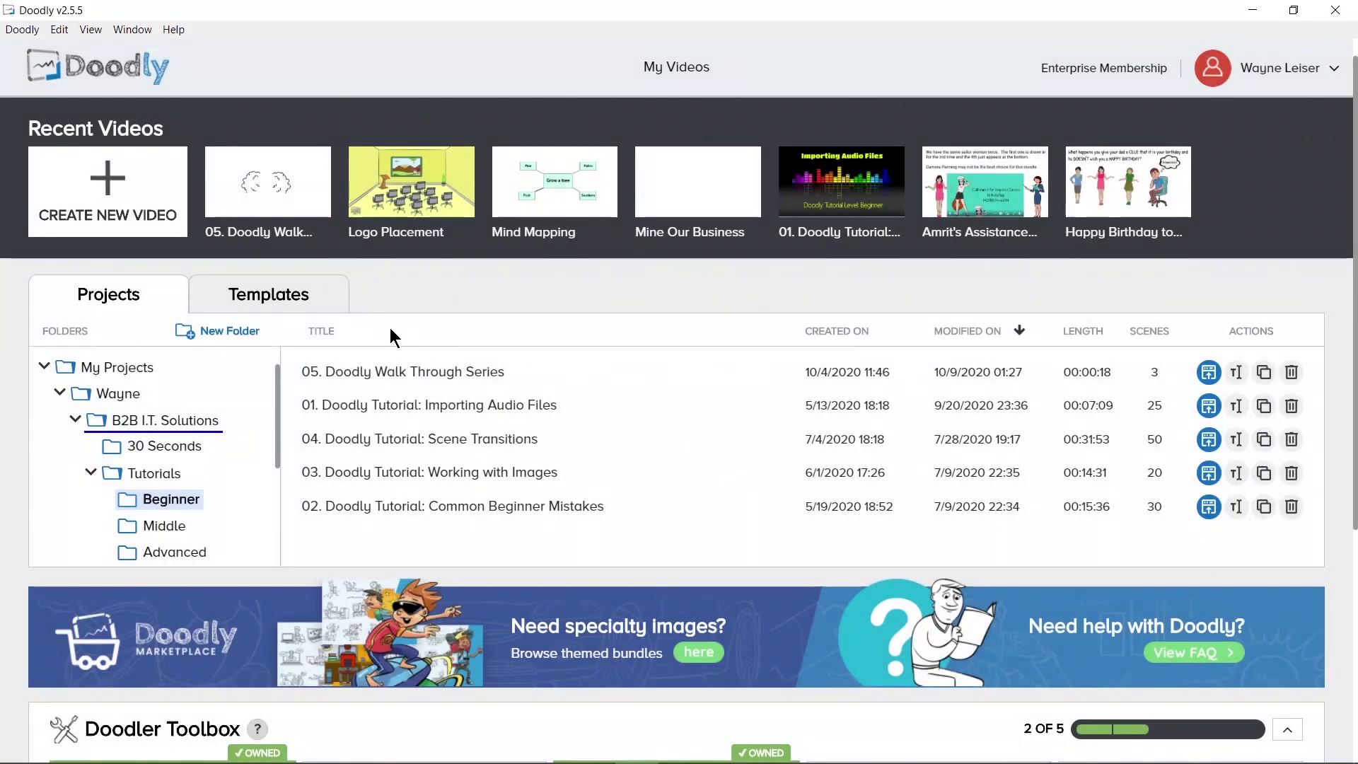
- In Templates, browse Development then Events, check paid templates, and return to free Events templates
{"action": "left_click", "coordinate": [271, 298]}
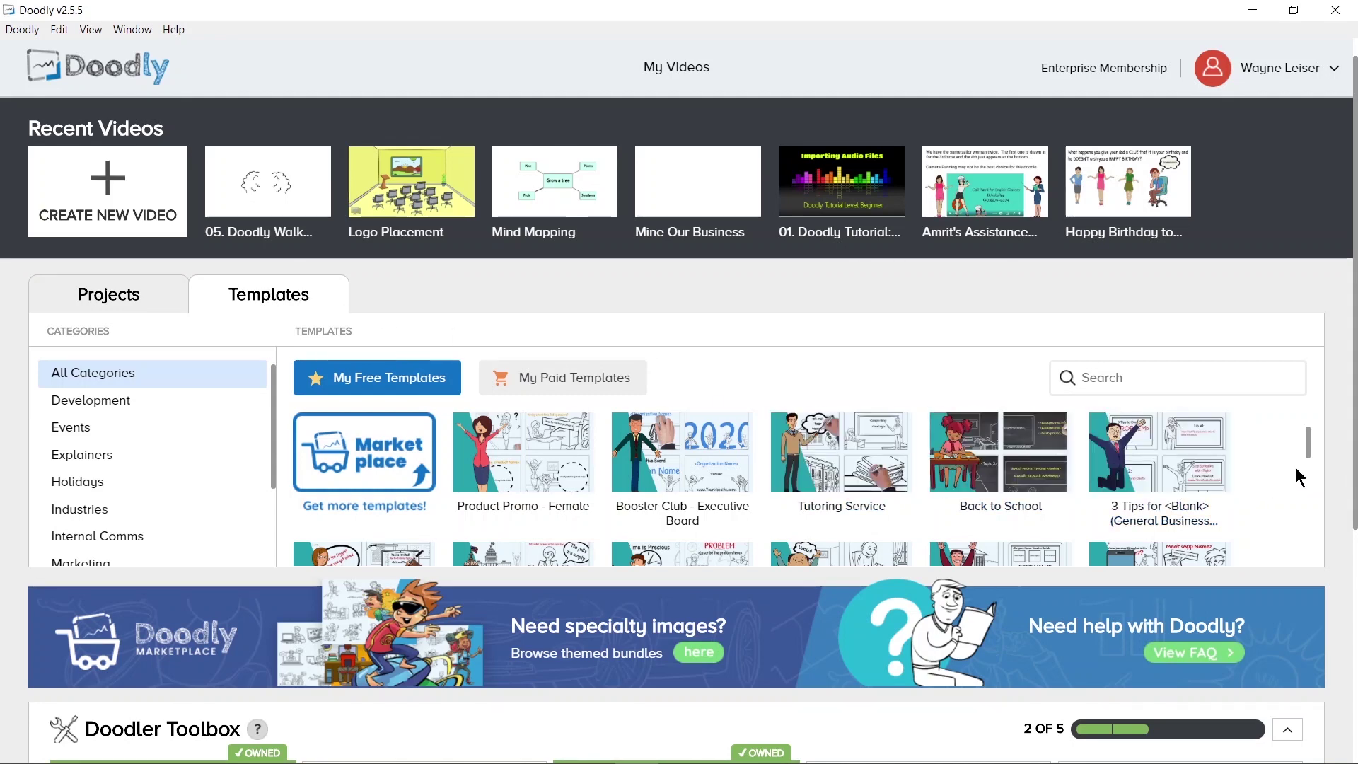
{"action": "left_click_drag", "start_coordinate": [1310, 443], "coordinate": [1315, 575]}
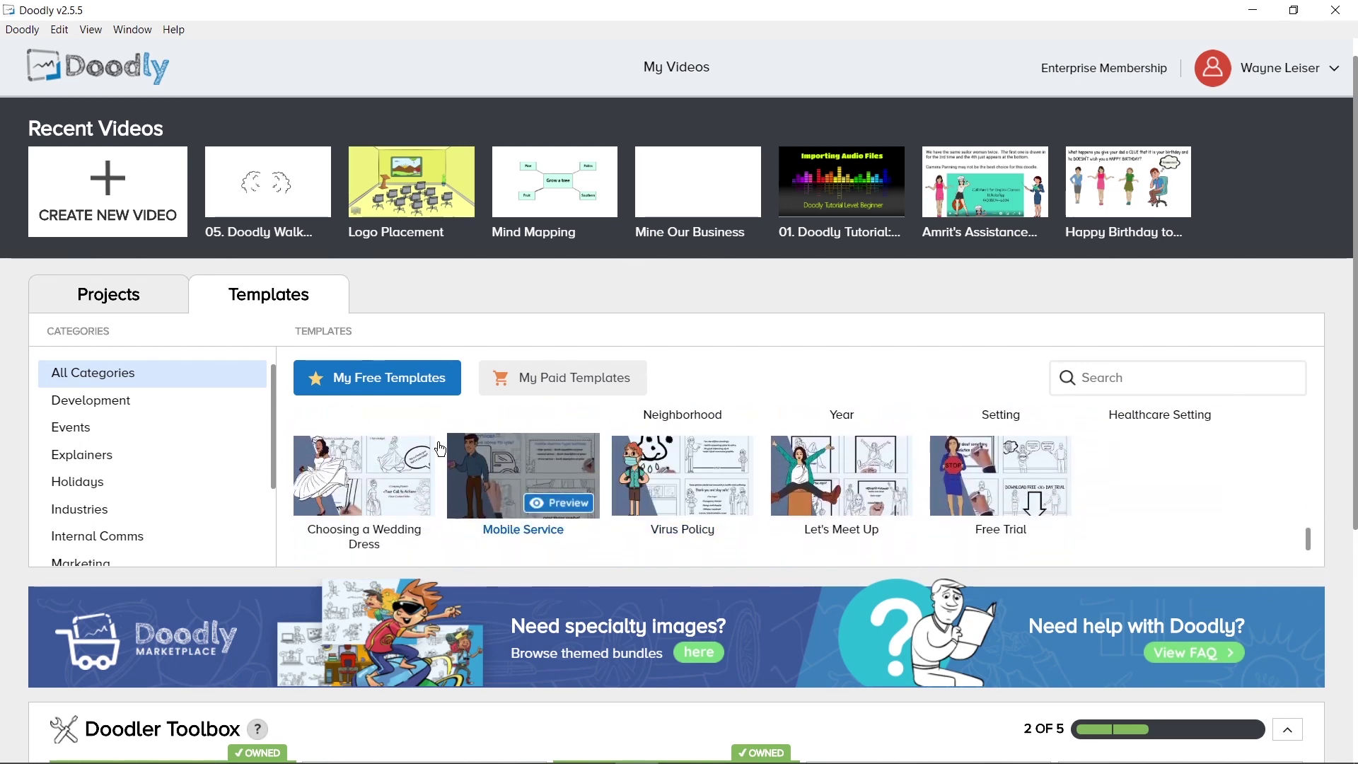
{"action": "left_click", "coordinate": [88, 410]}
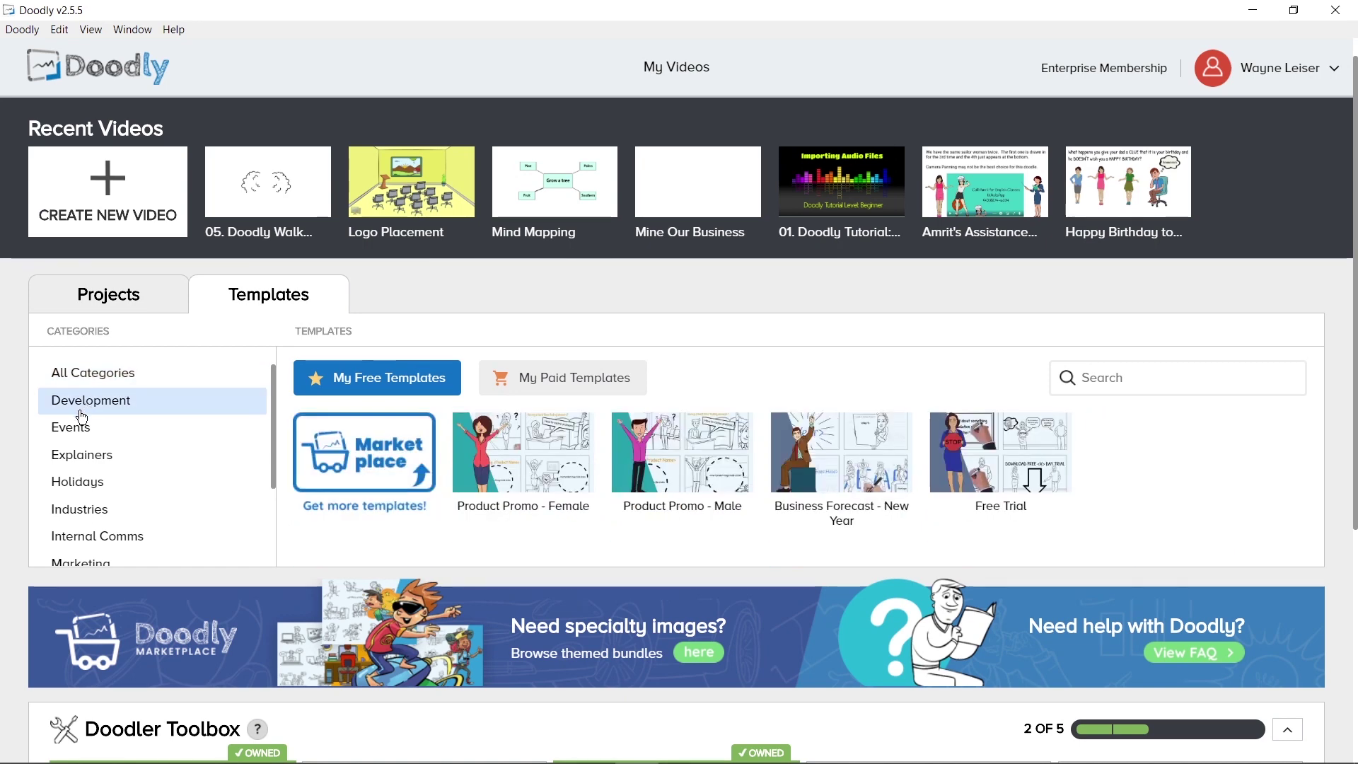
{"action": "left_click", "coordinate": [73, 435]}
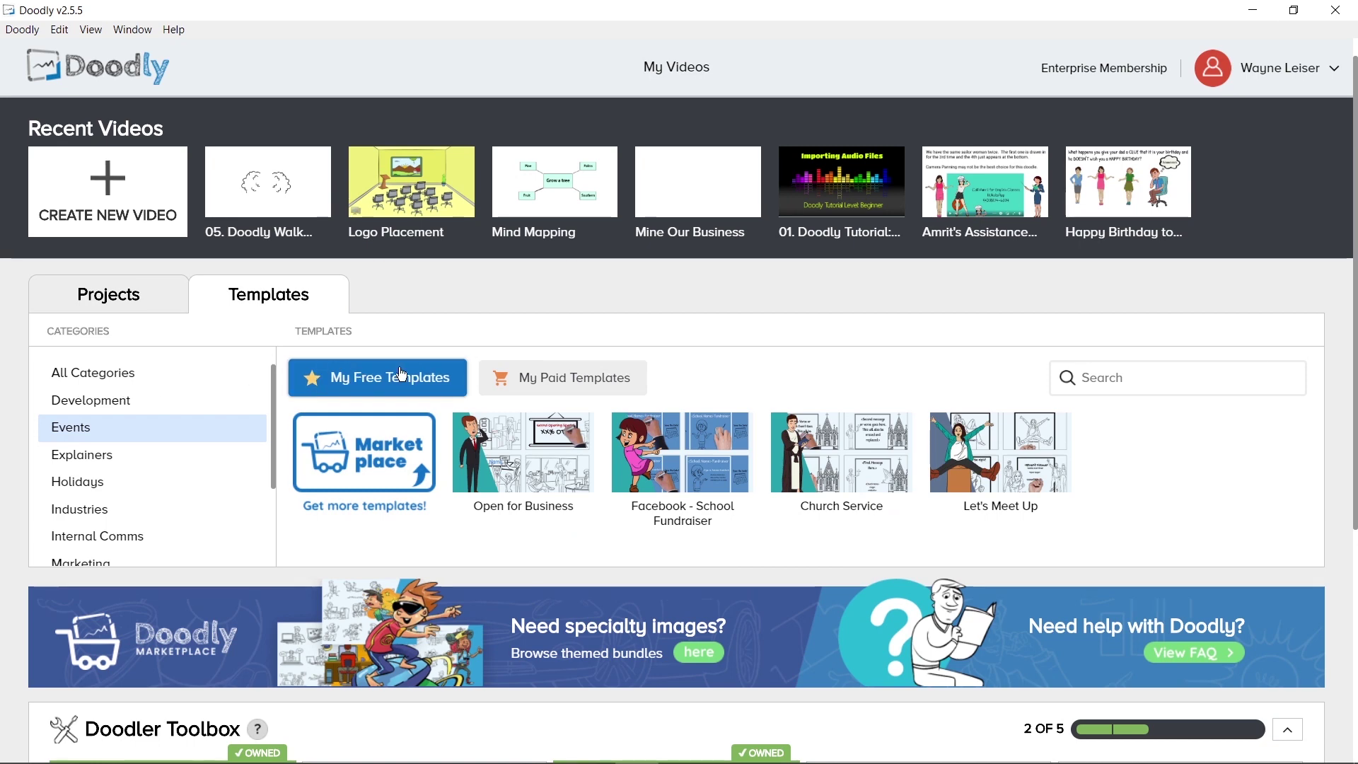
{"action": "left_click", "coordinate": [558, 386]}
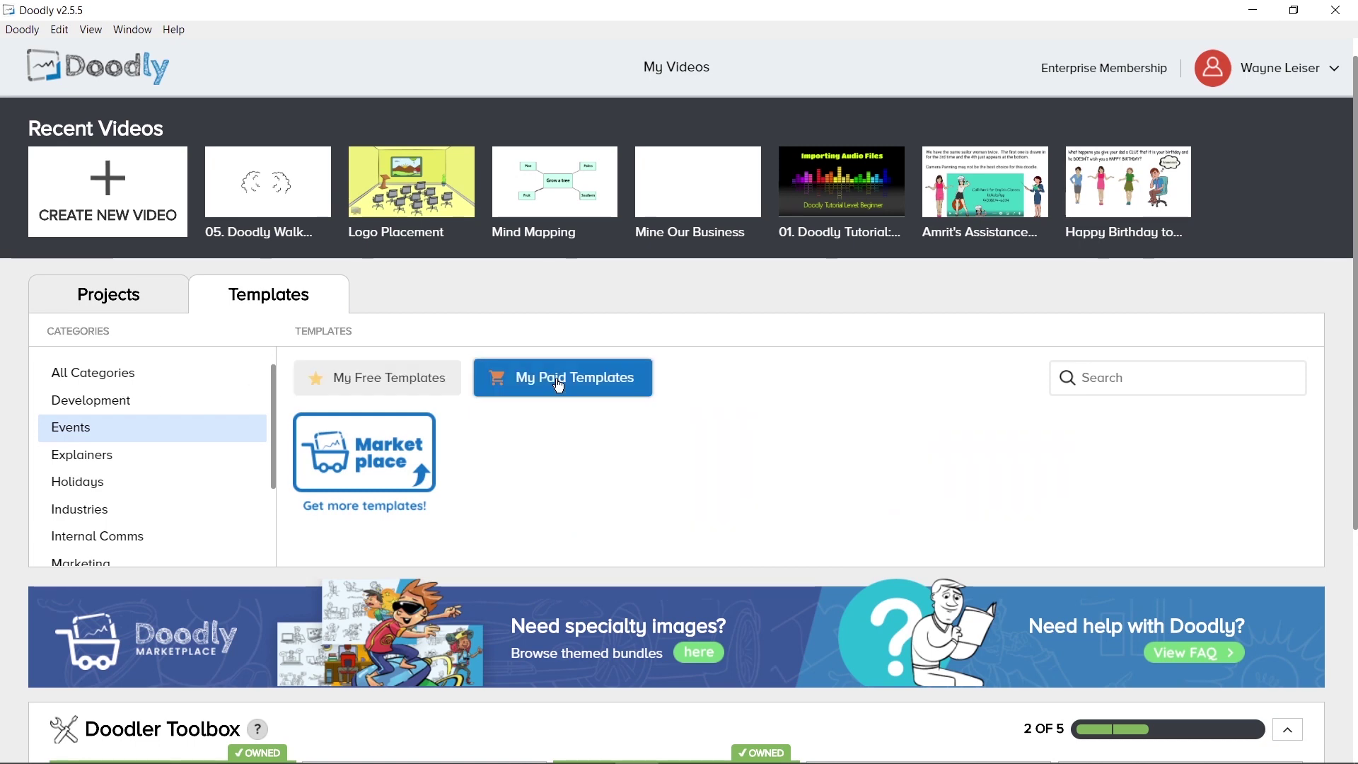
{"action": "left_click", "coordinate": [384, 389]}
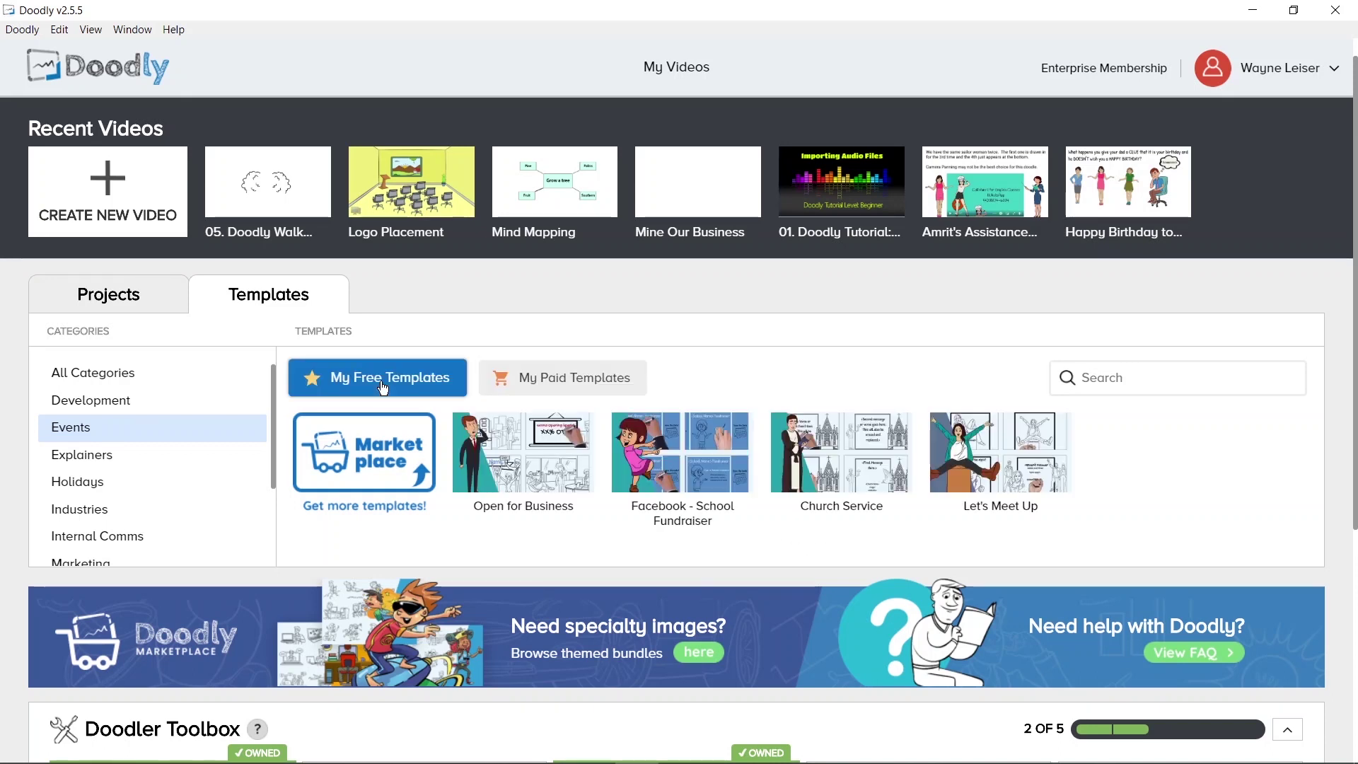
- Open the 'Get more templates!' Marketplace page in the browser, scroll it, and return to Doodly
{"action": "left_click", "coordinate": [380, 463]}
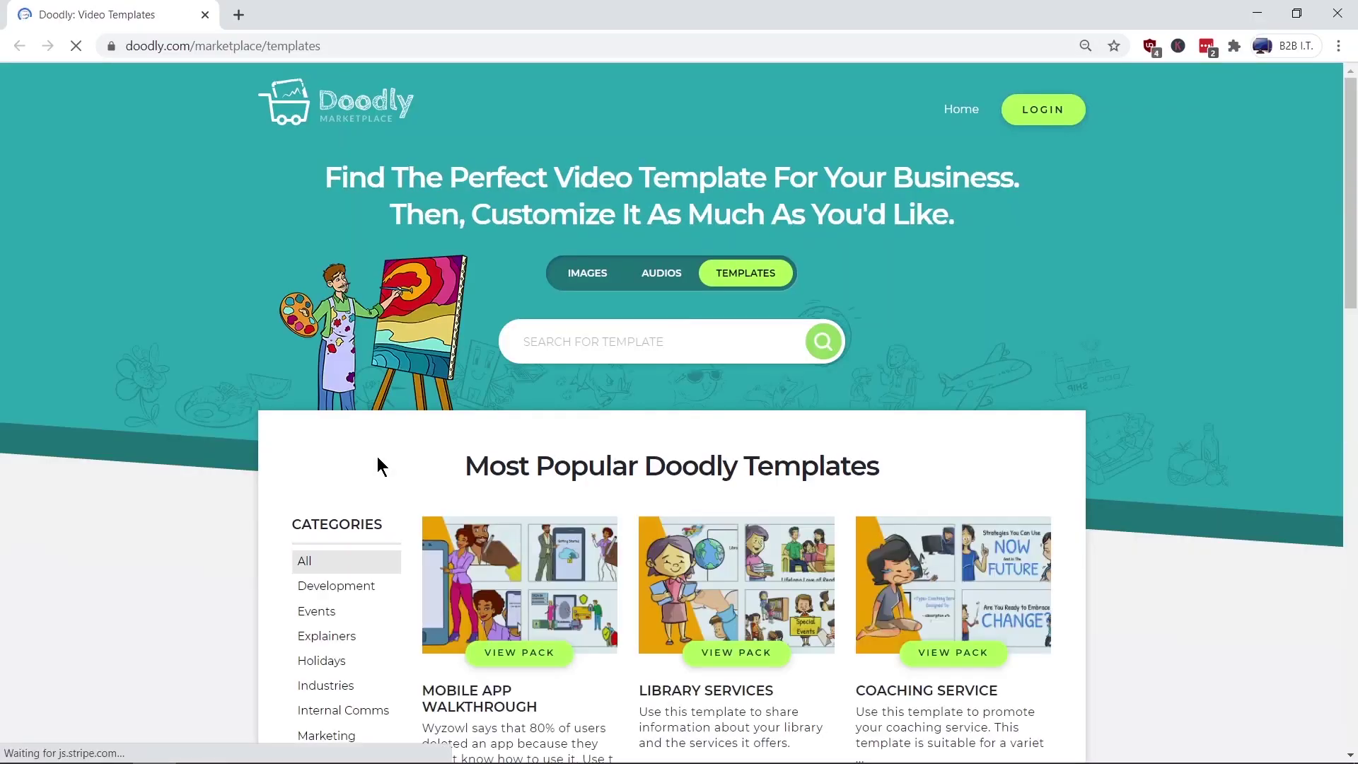
{"action": "left_click_drag", "start_coordinate": [1352, 282], "coordinate": [1348, 601]}
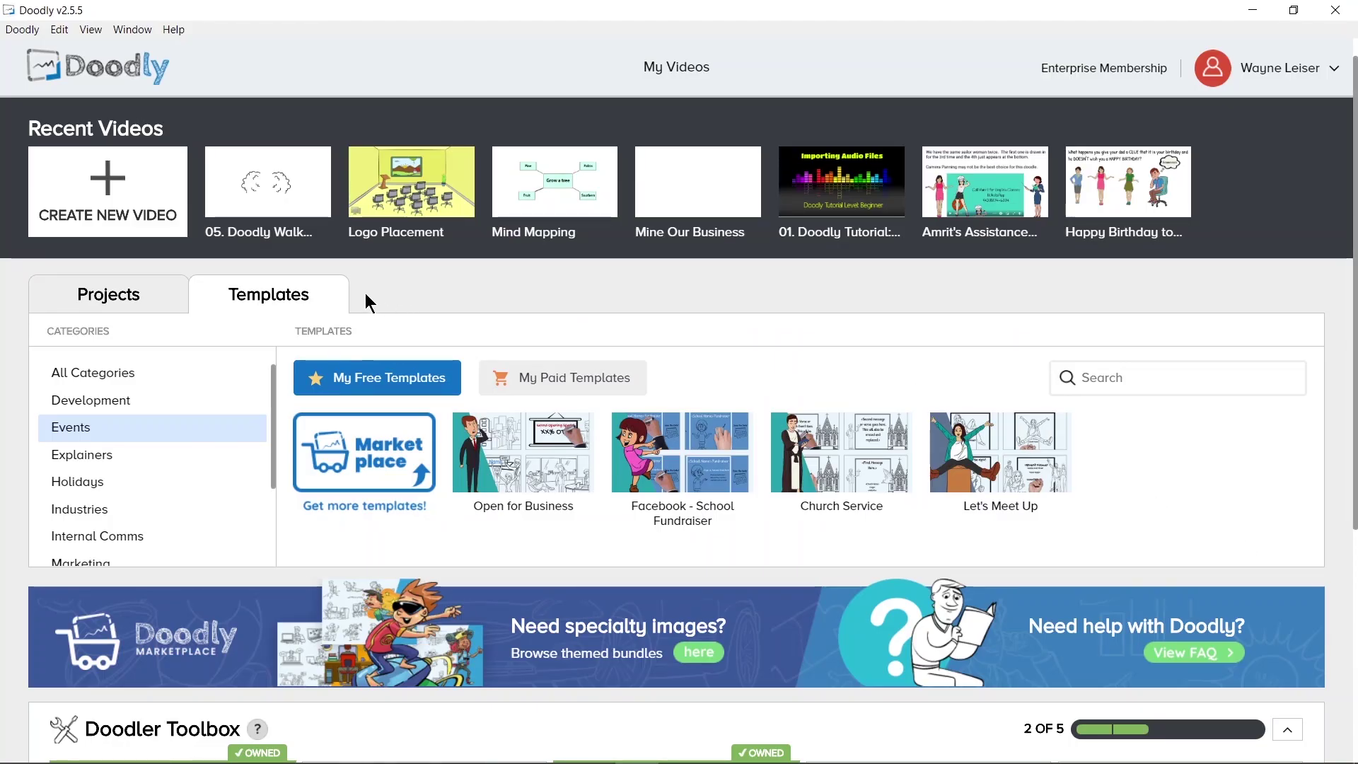
{"action": "scroll", "coordinate": [371, 294], "scroll_direction": "down", "scroll_amount": 1}
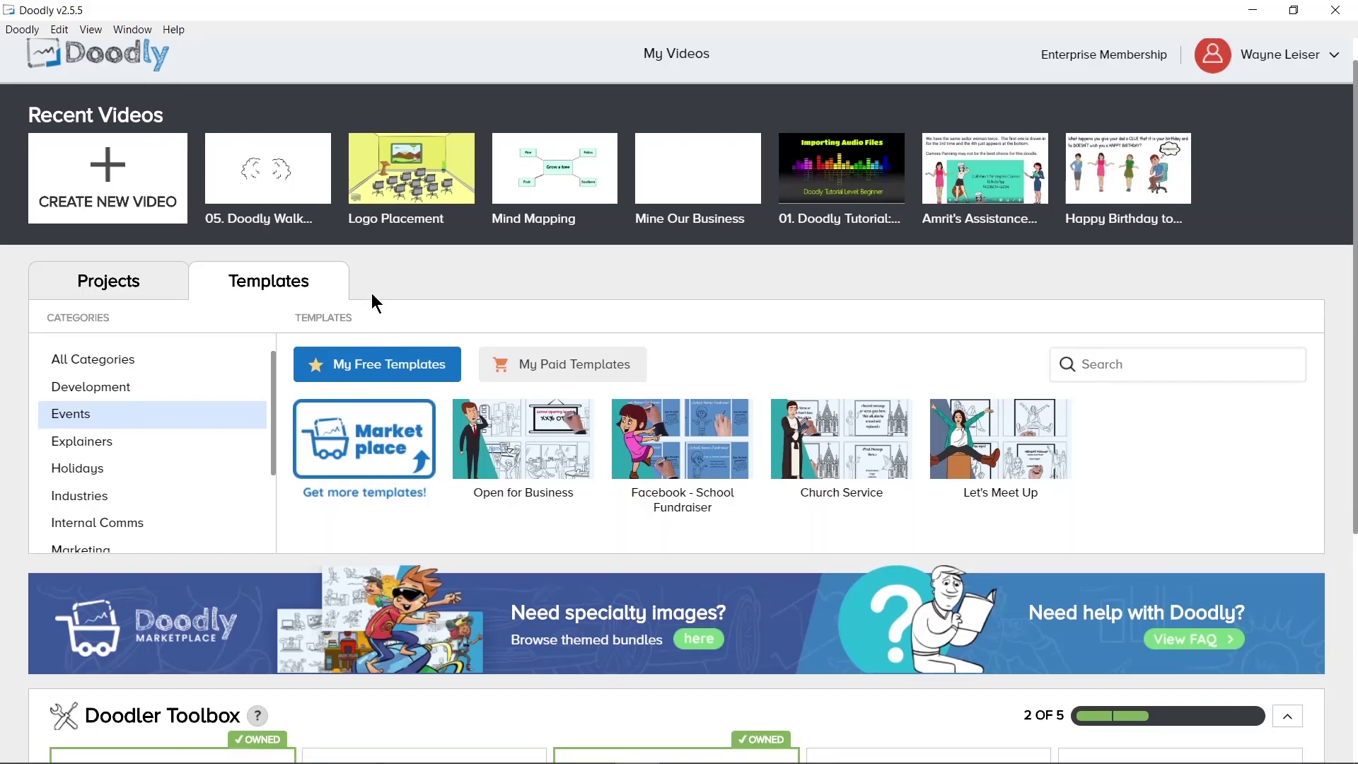
{"action": "scroll", "coordinate": [373, 302], "scroll_direction": "down", "scroll_amount": 5}
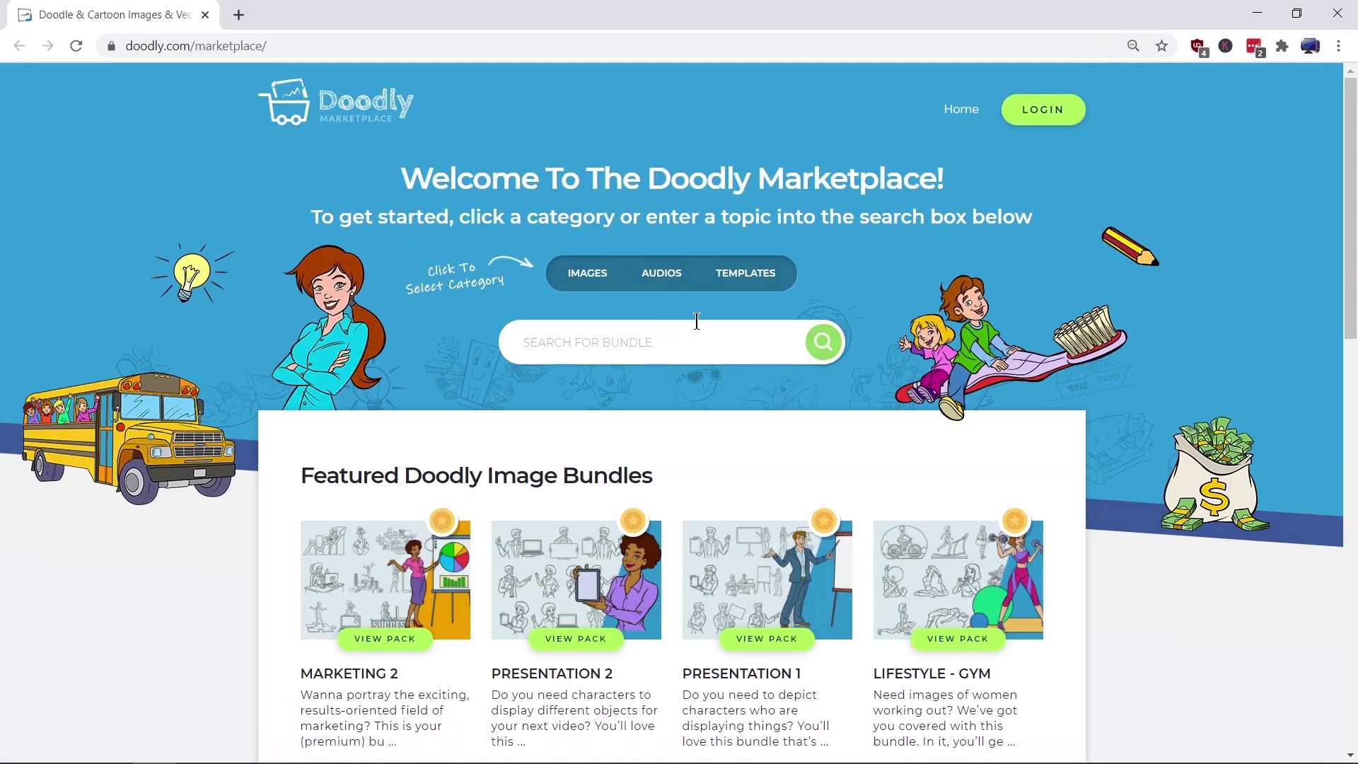
{"action": "key", "text": "alt+Tab"}
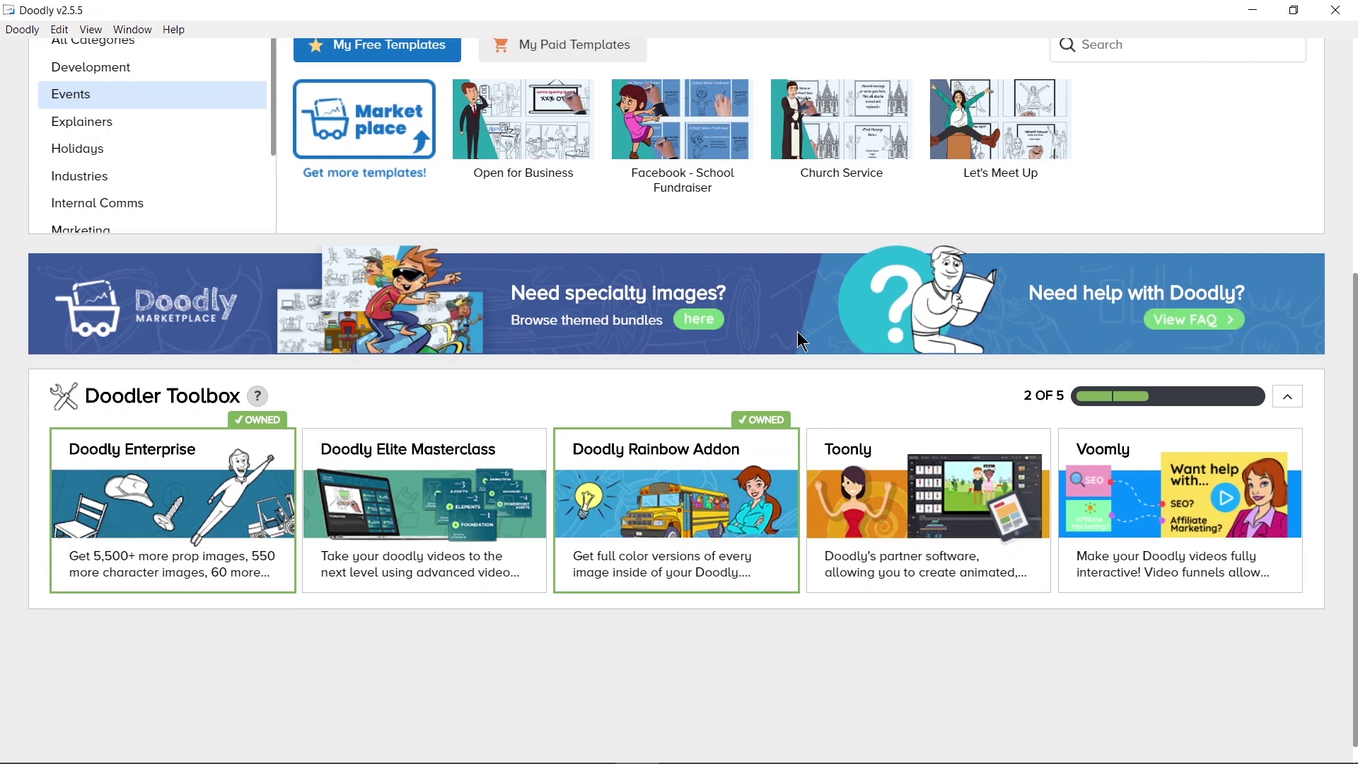
- Open the View FAQ help pages, review the five Doodler Toolbox add-on cards, and scroll Doodly to the top
{"action": "left_click", "coordinate": [1194, 326]}
{"action": "mouse_move", "coordinate": [255, 495]}
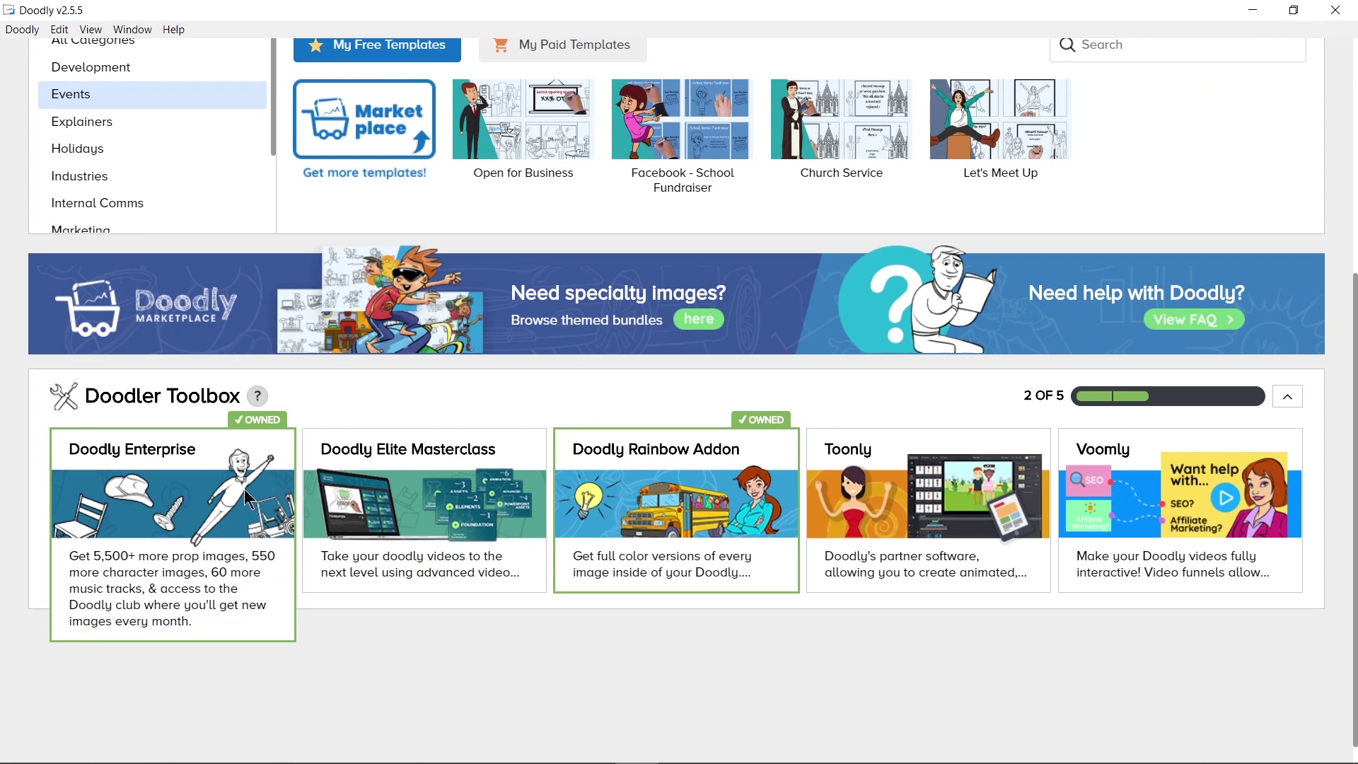
{"action": "mouse_move", "coordinate": [401, 505]}
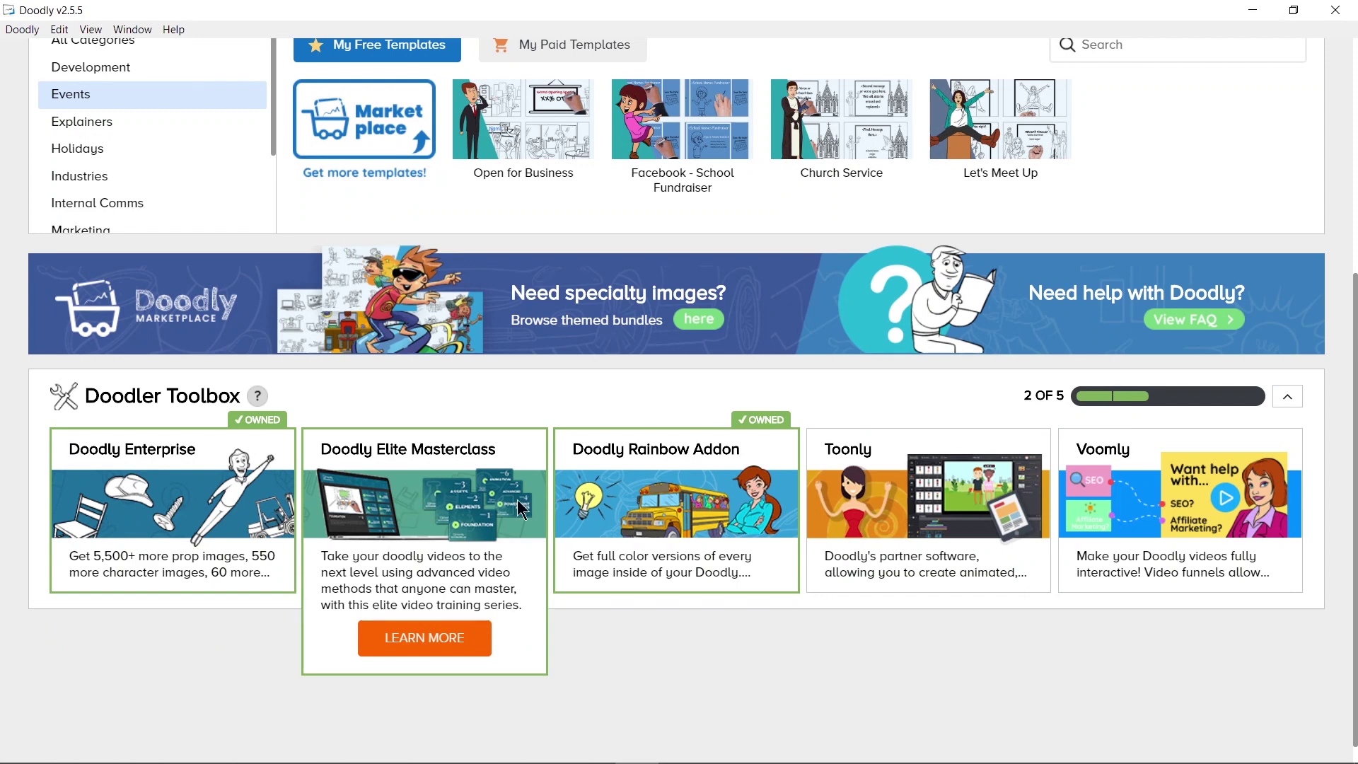
{"action": "mouse_move", "coordinate": [691, 508]}
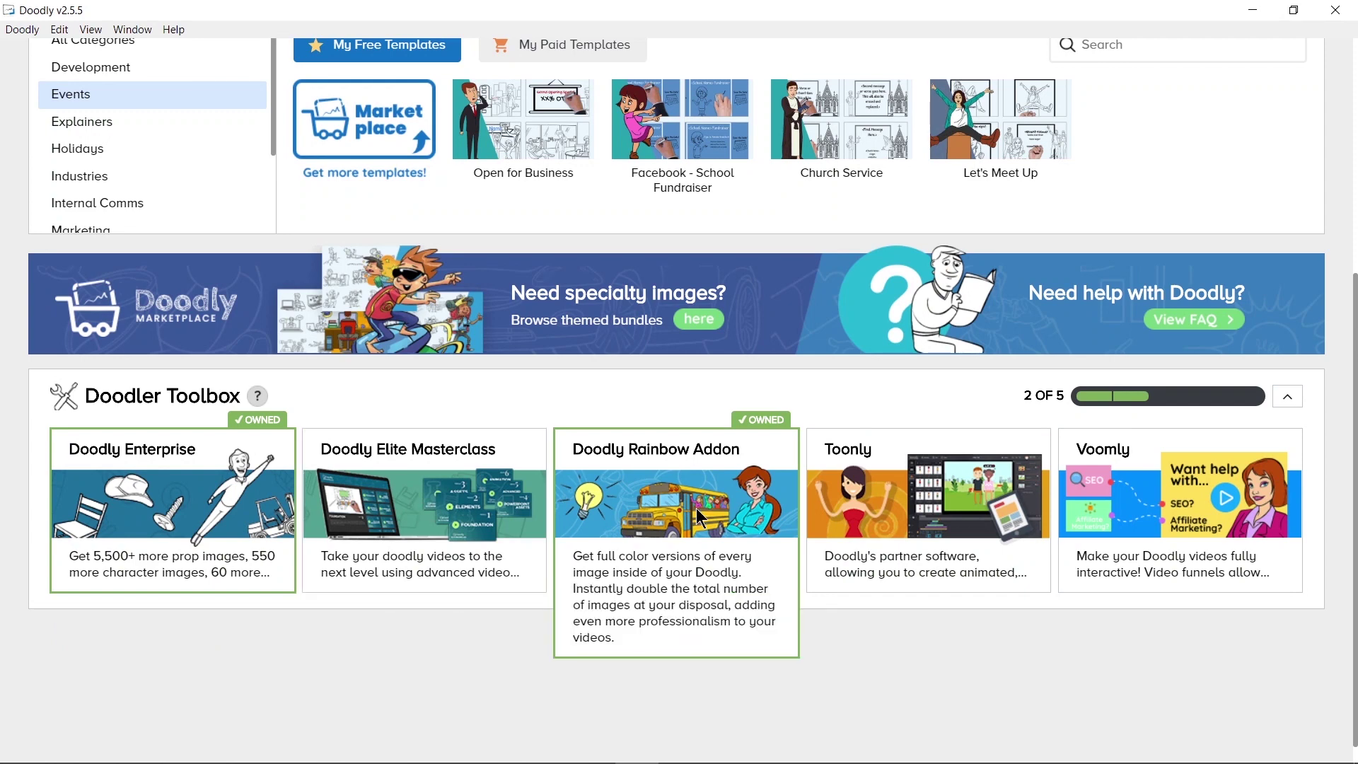
{"action": "mouse_move", "coordinate": [959, 502]}
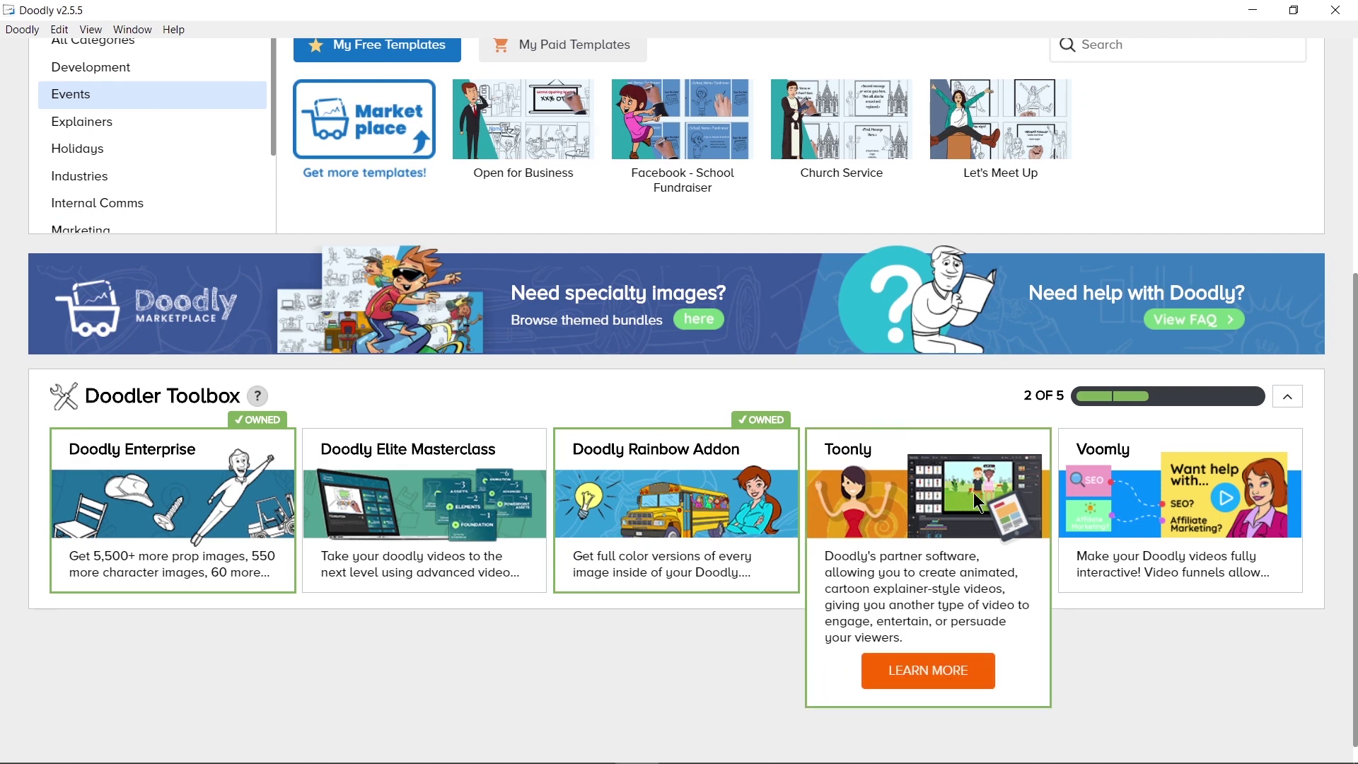
{"action": "mouse_move", "coordinate": [1174, 501]}
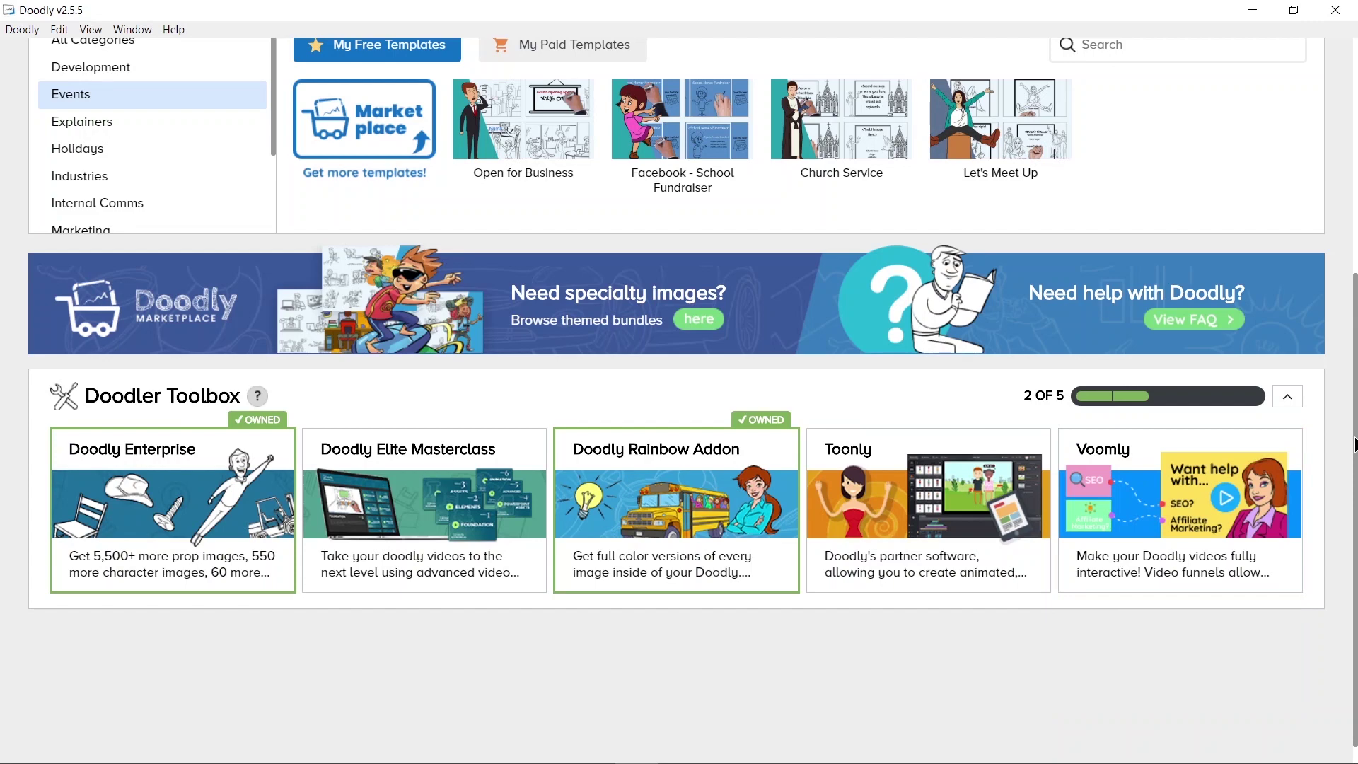
{"action": "left_click_drag", "start_coordinate": [1355, 444], "coordinate": [1340, 186]}
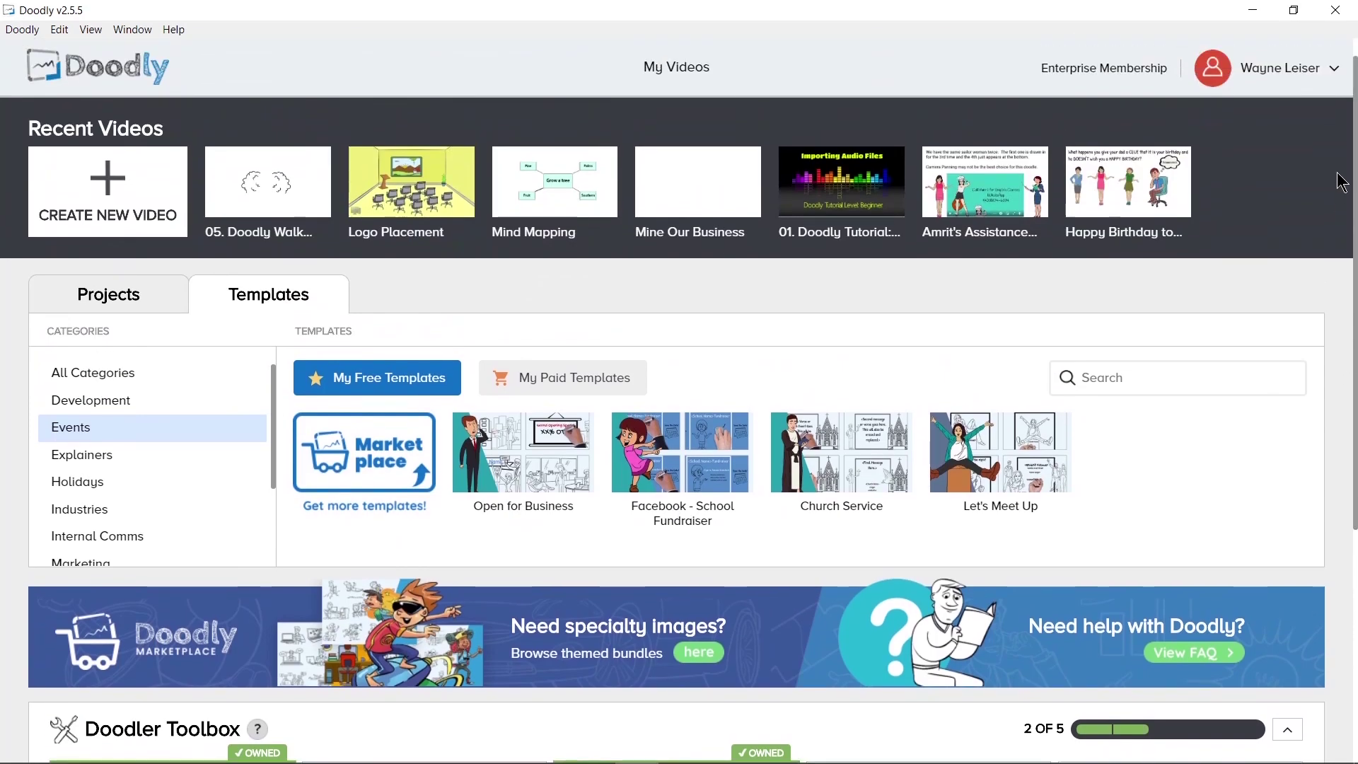